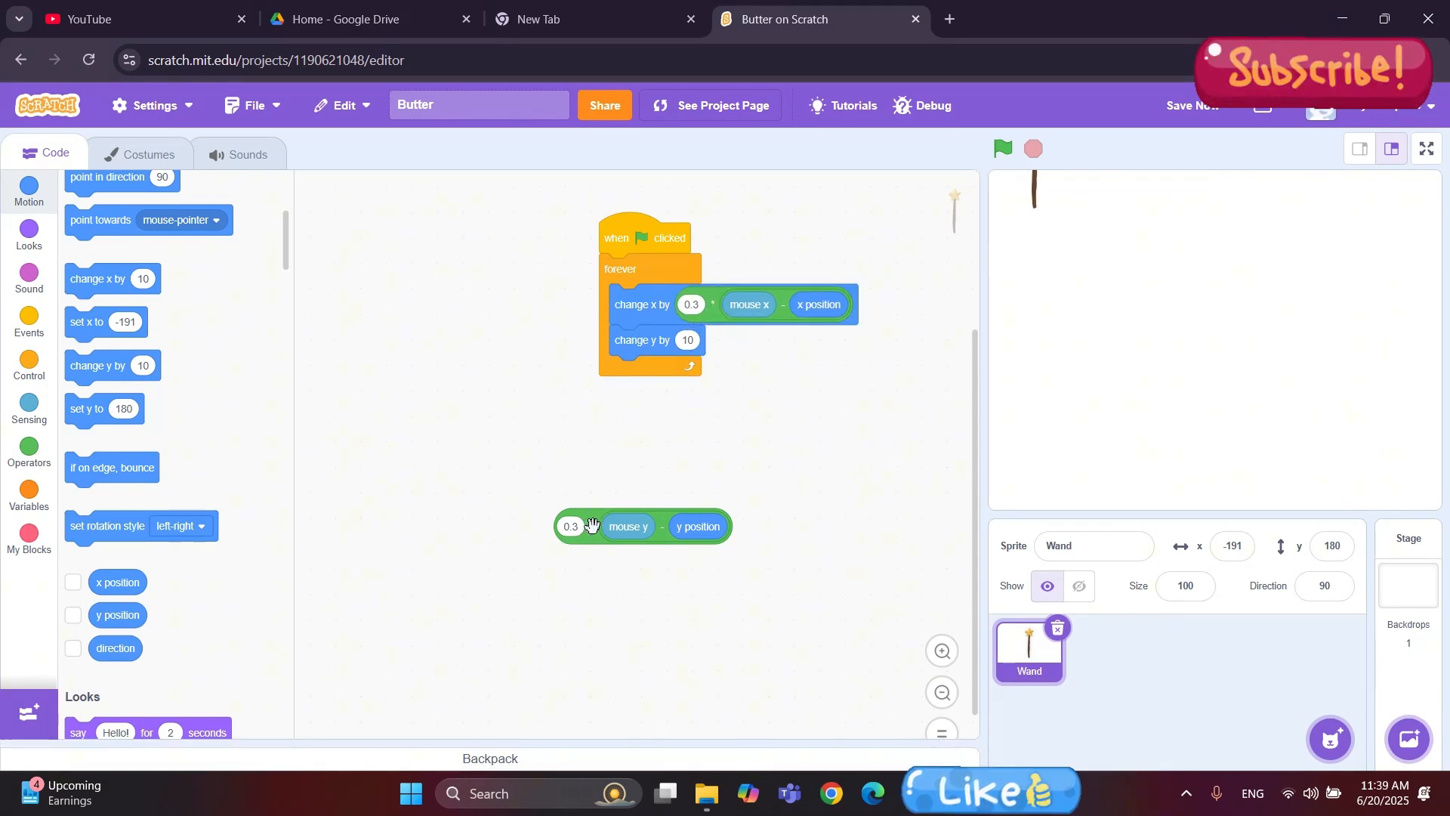
Set the change y block to 0.3 * (mouse y - y position) and test the wand following the pointer.
left_click_drag(586, 528, 707, 345)
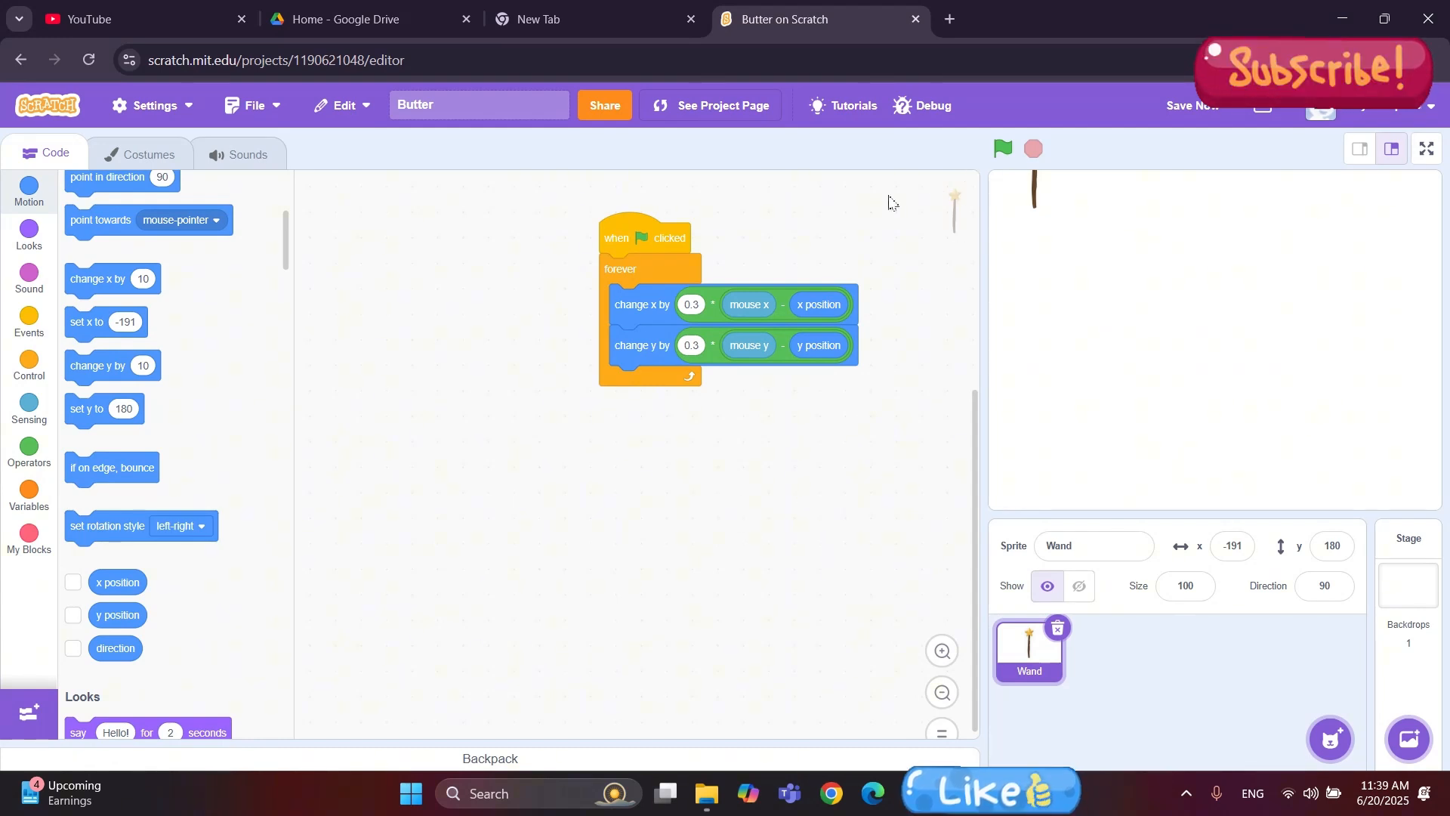
left_click(1003, 151)
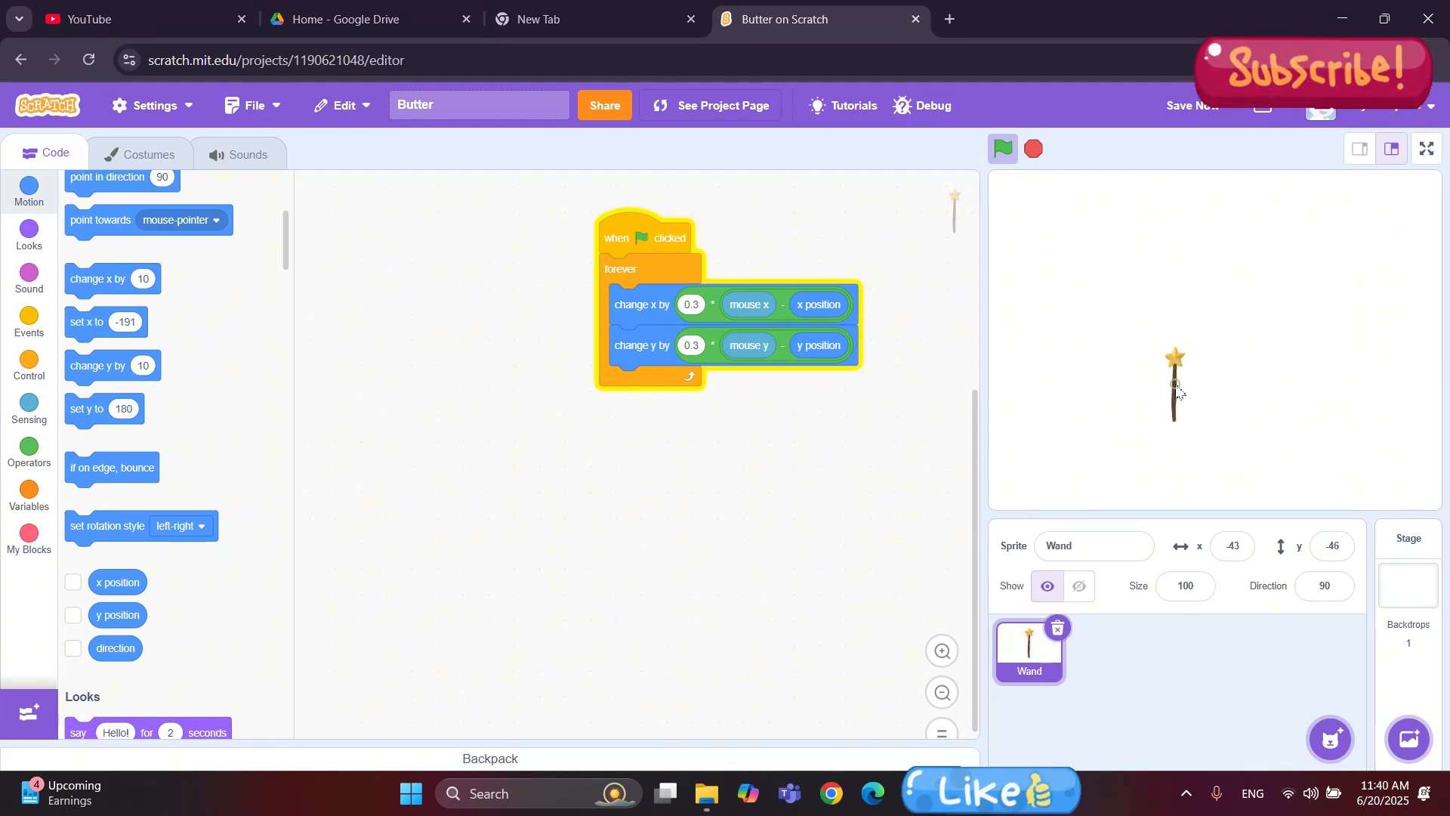
left_click(1034, 149)
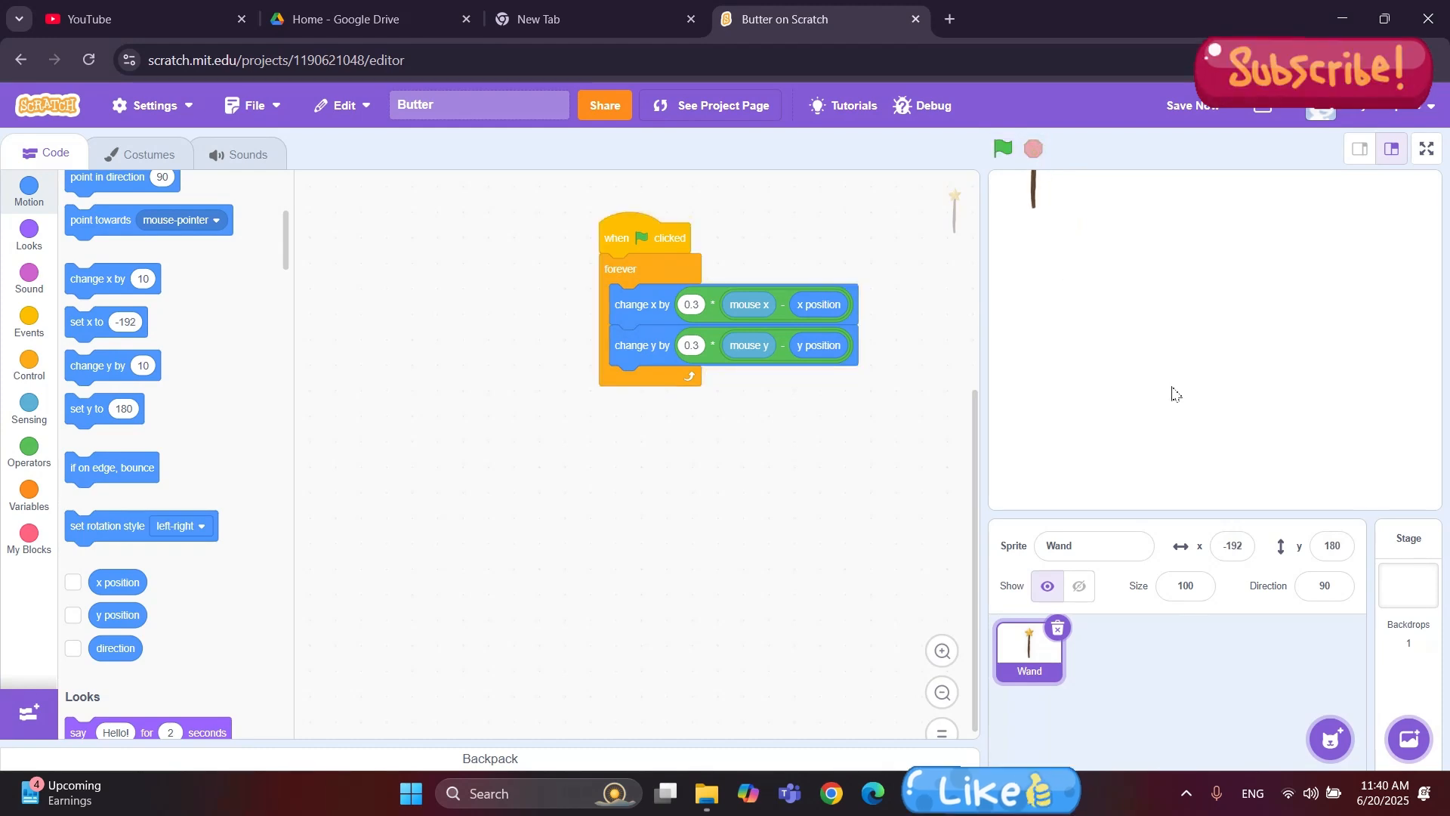
Duplicate the wand costume of the Wand sprite.
left_click(148, 159)
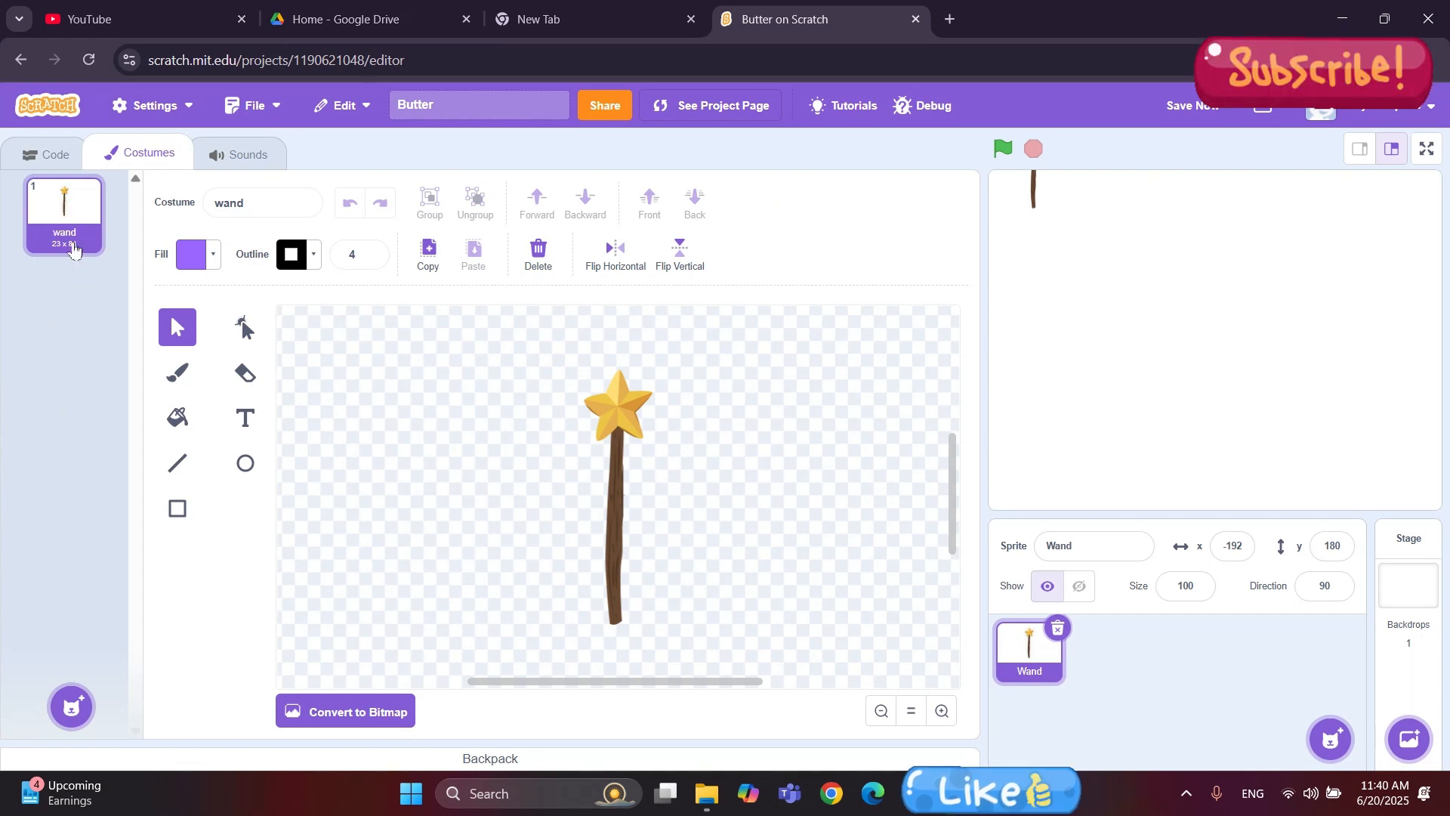
right_click(72, 230)
left_click(129, 255)
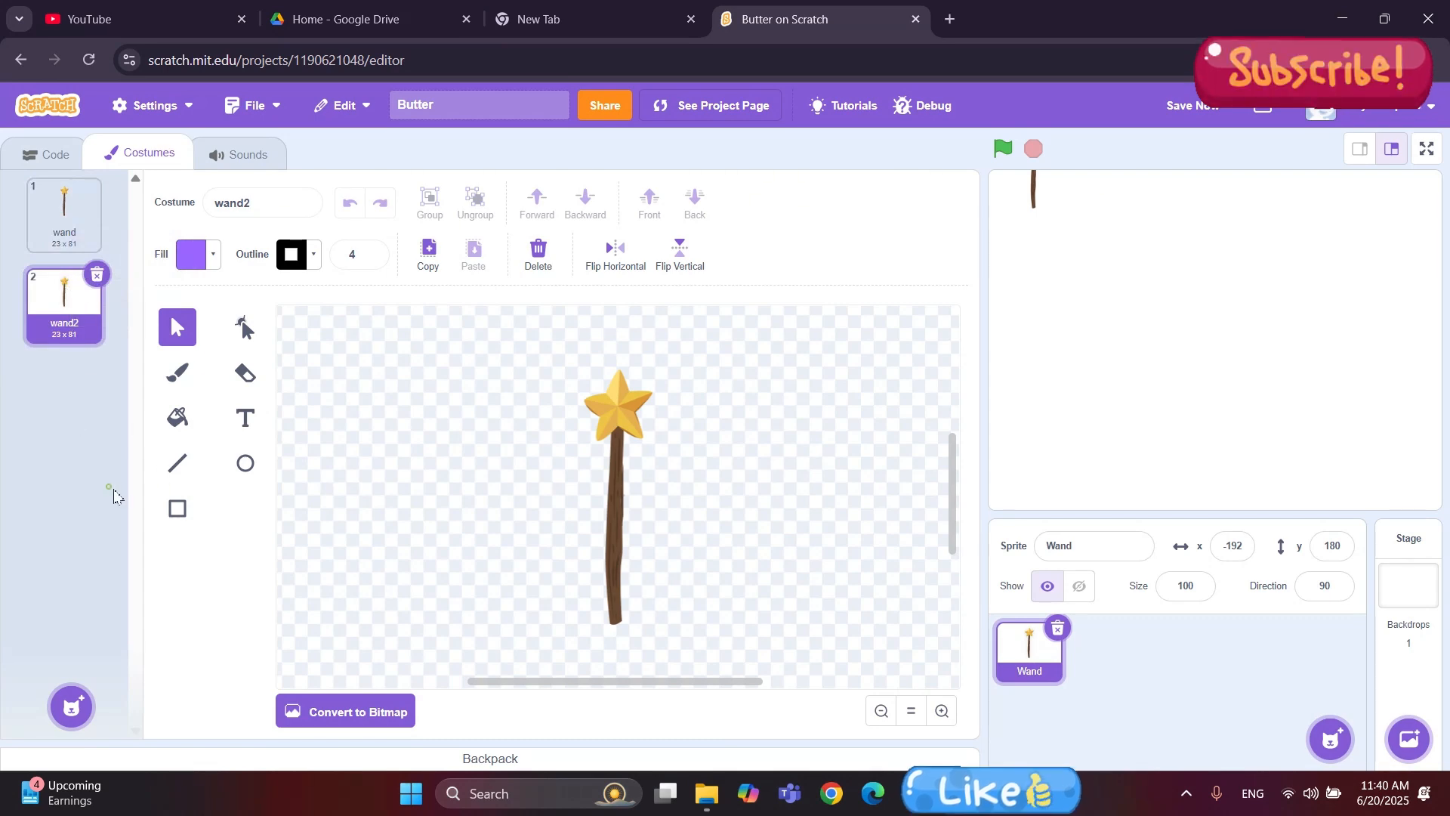
left_click_drag(713, 390, 516, 621)
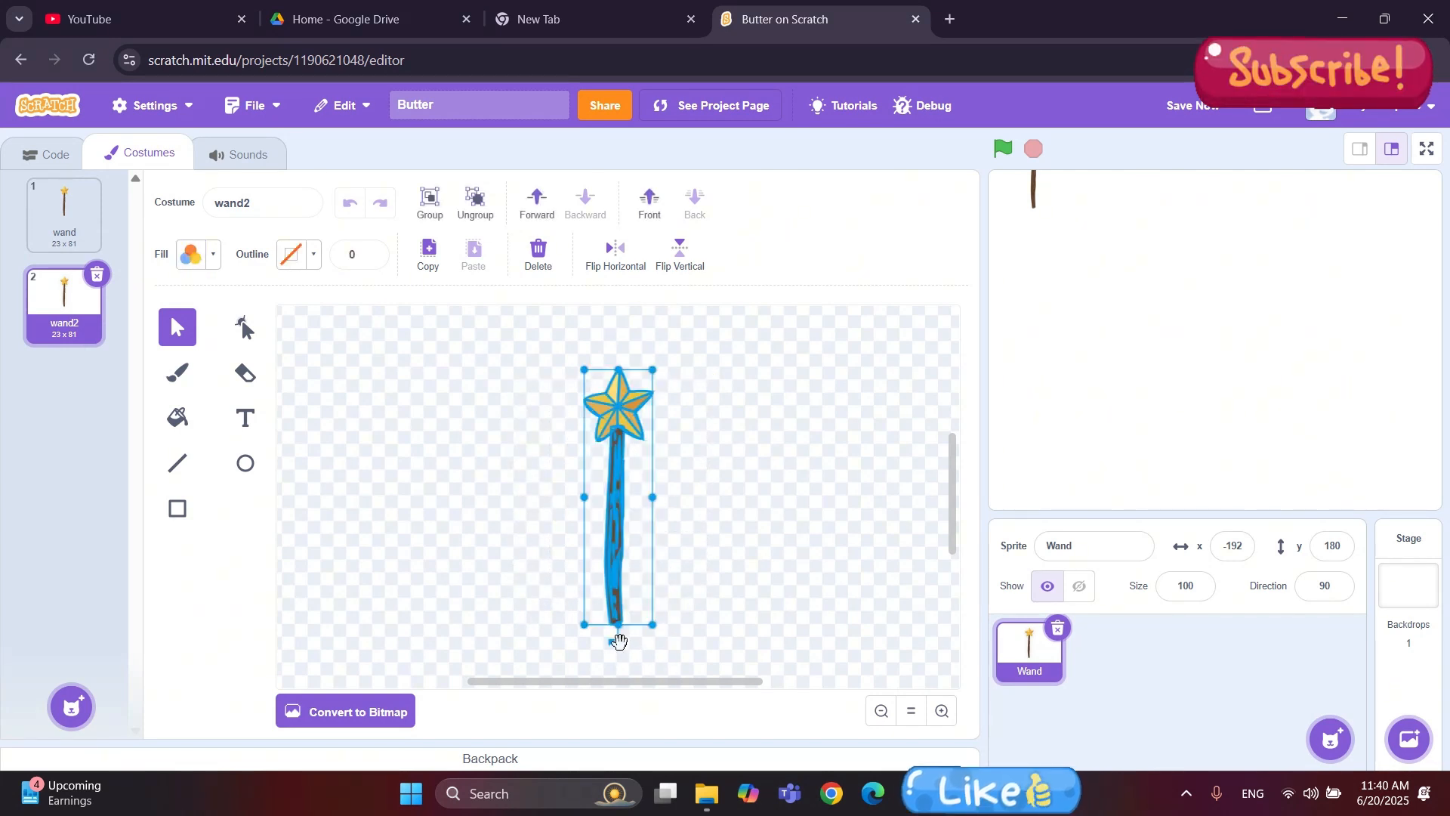
left_click(479, 534)
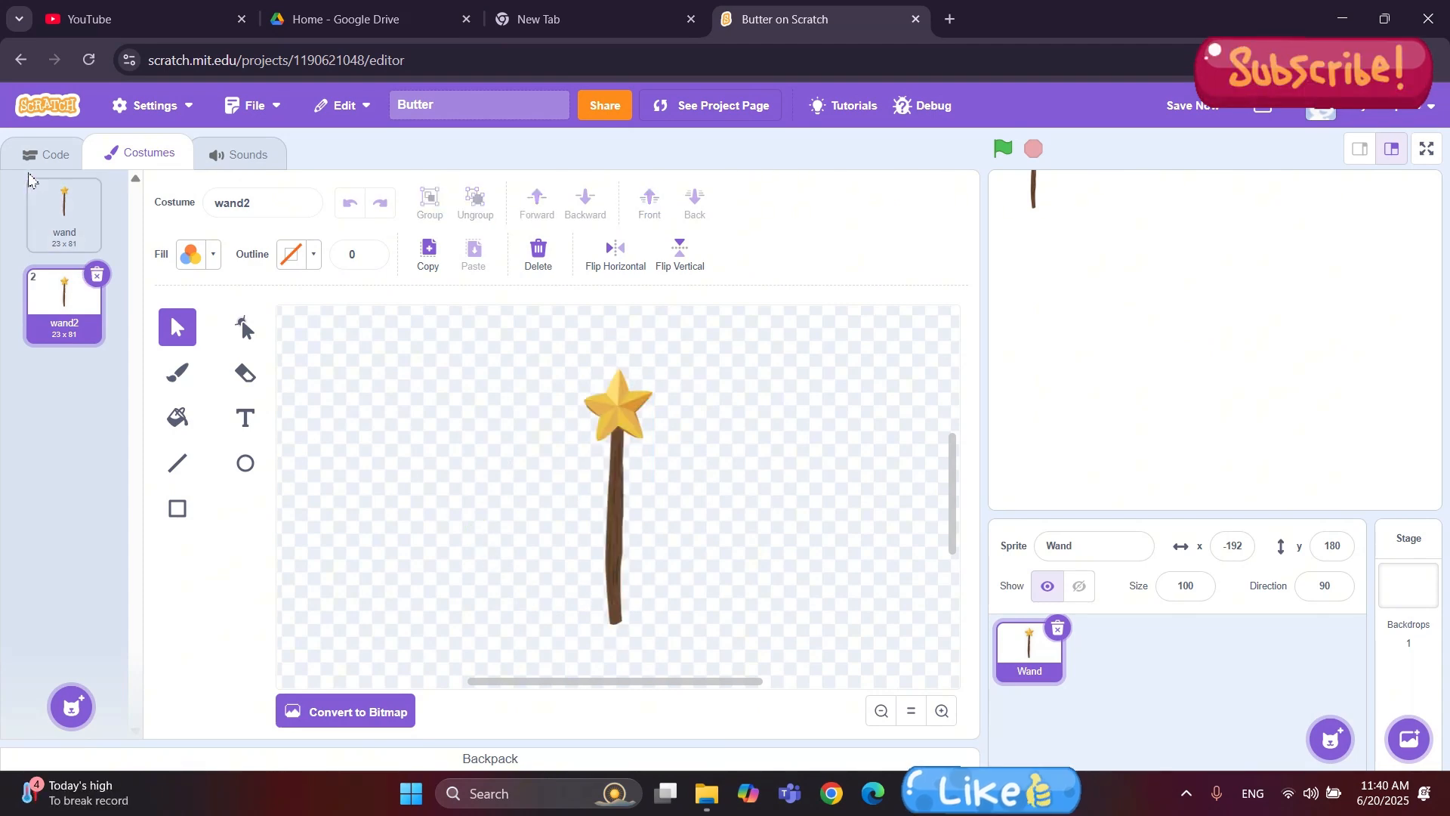
Rotate the whole wand in the first costume clockwise to a diagonal tilt and test it on the stage.
left_click(64, 219)
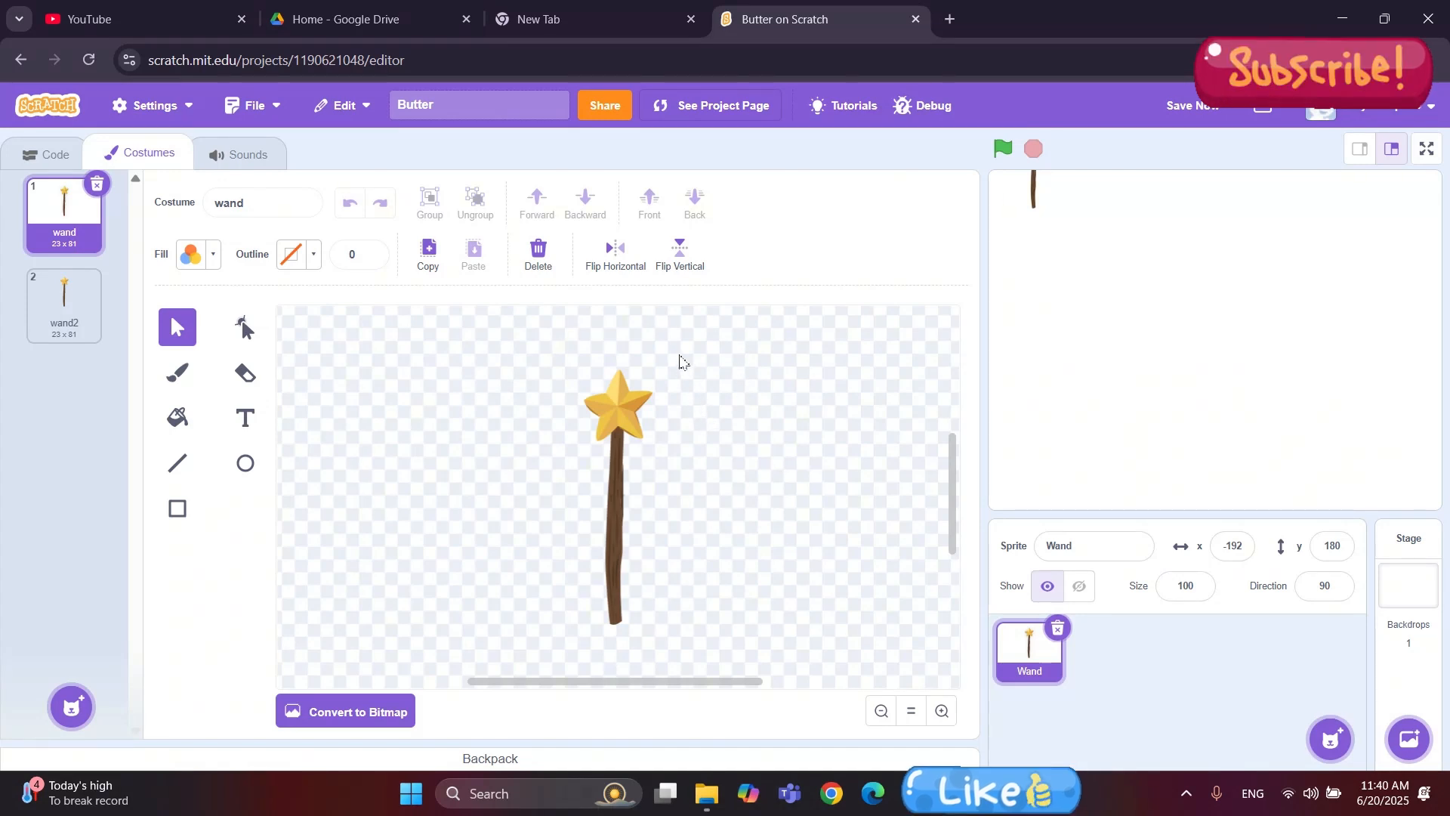
left_click(1003, 148)
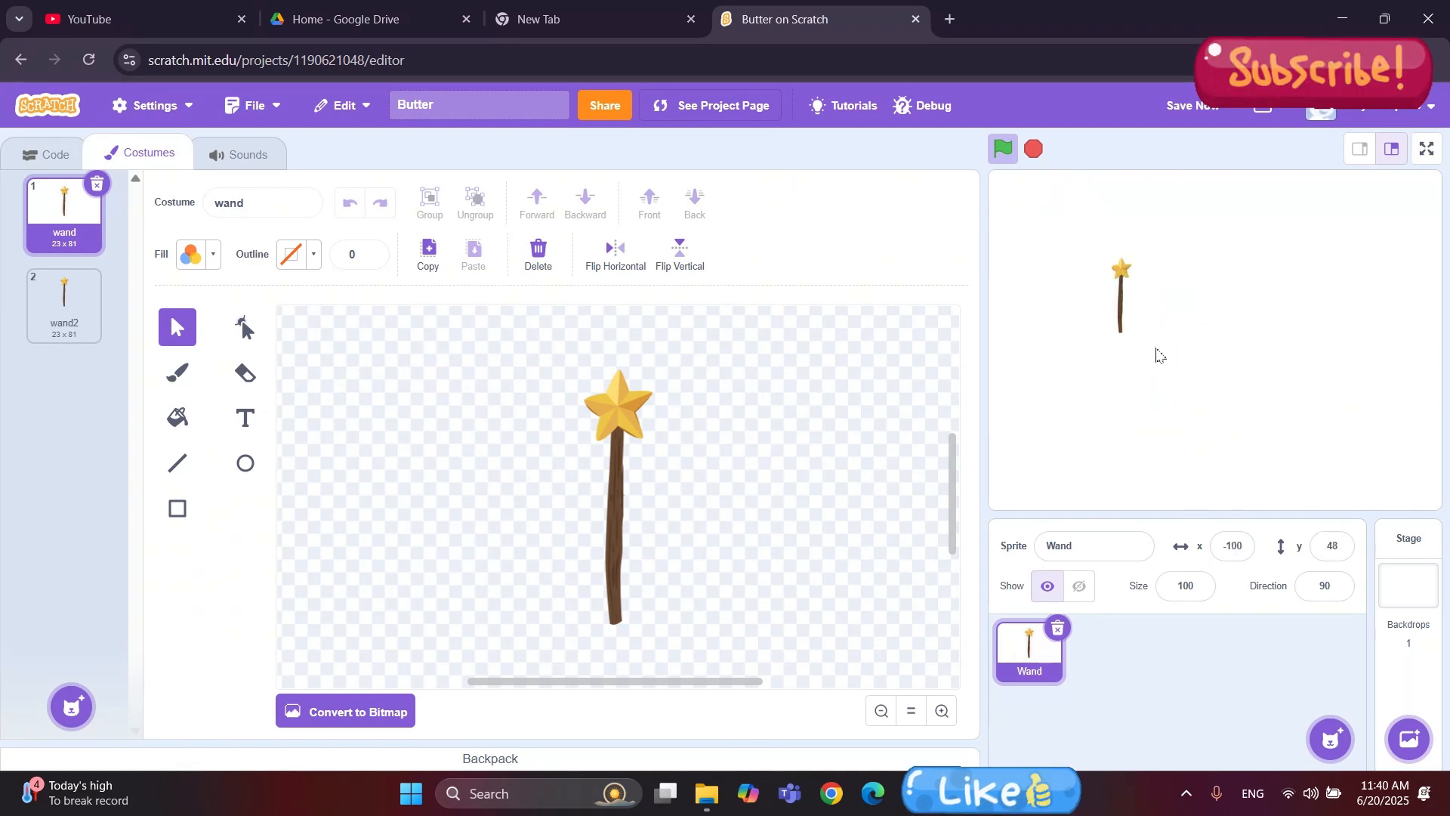
left_click(1033, 149)
left_click_drag(703, 420, 499, 602)
left_click(1003, 148)
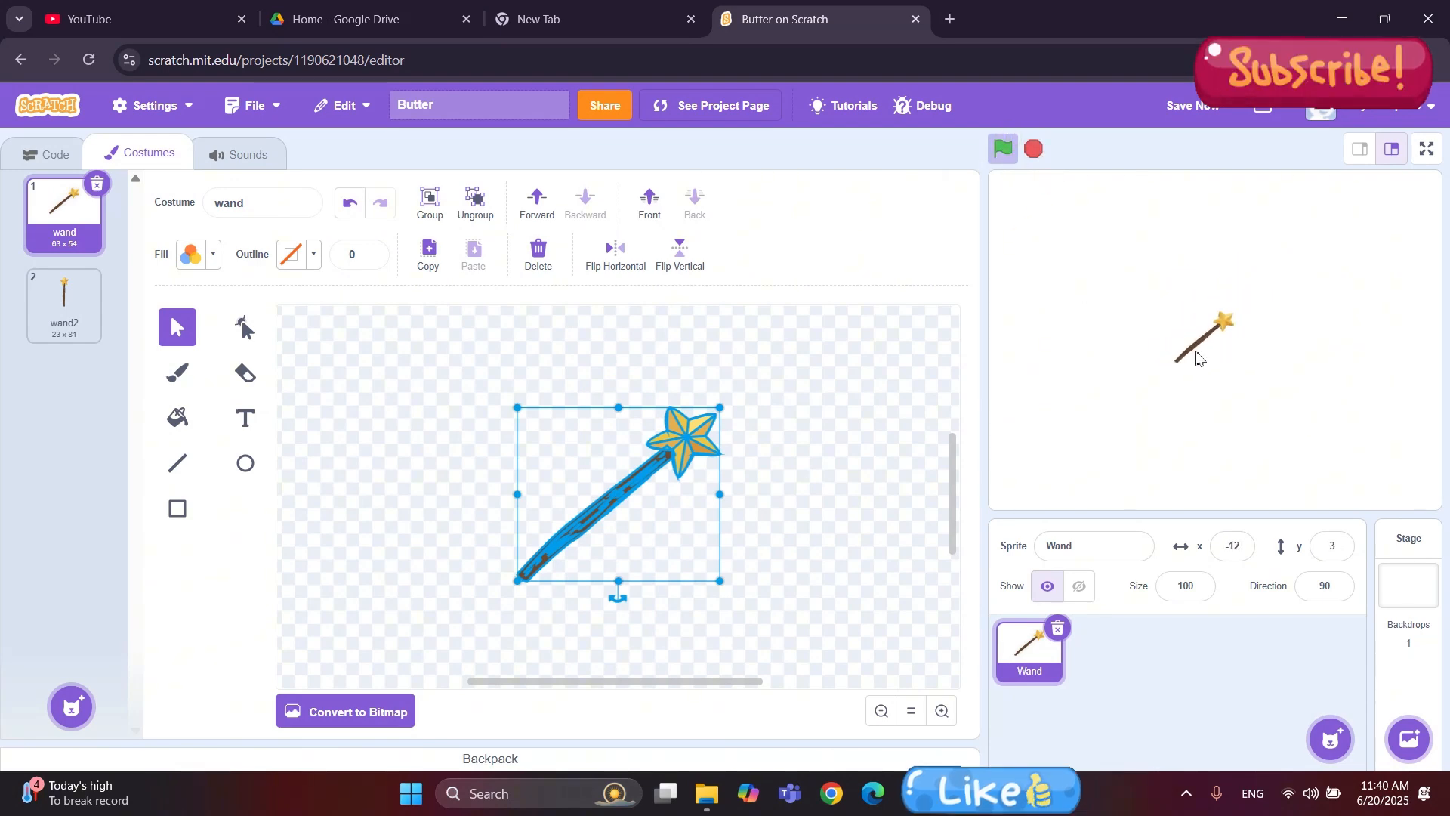
left_click(1035, 151)
left_click(761, 392)
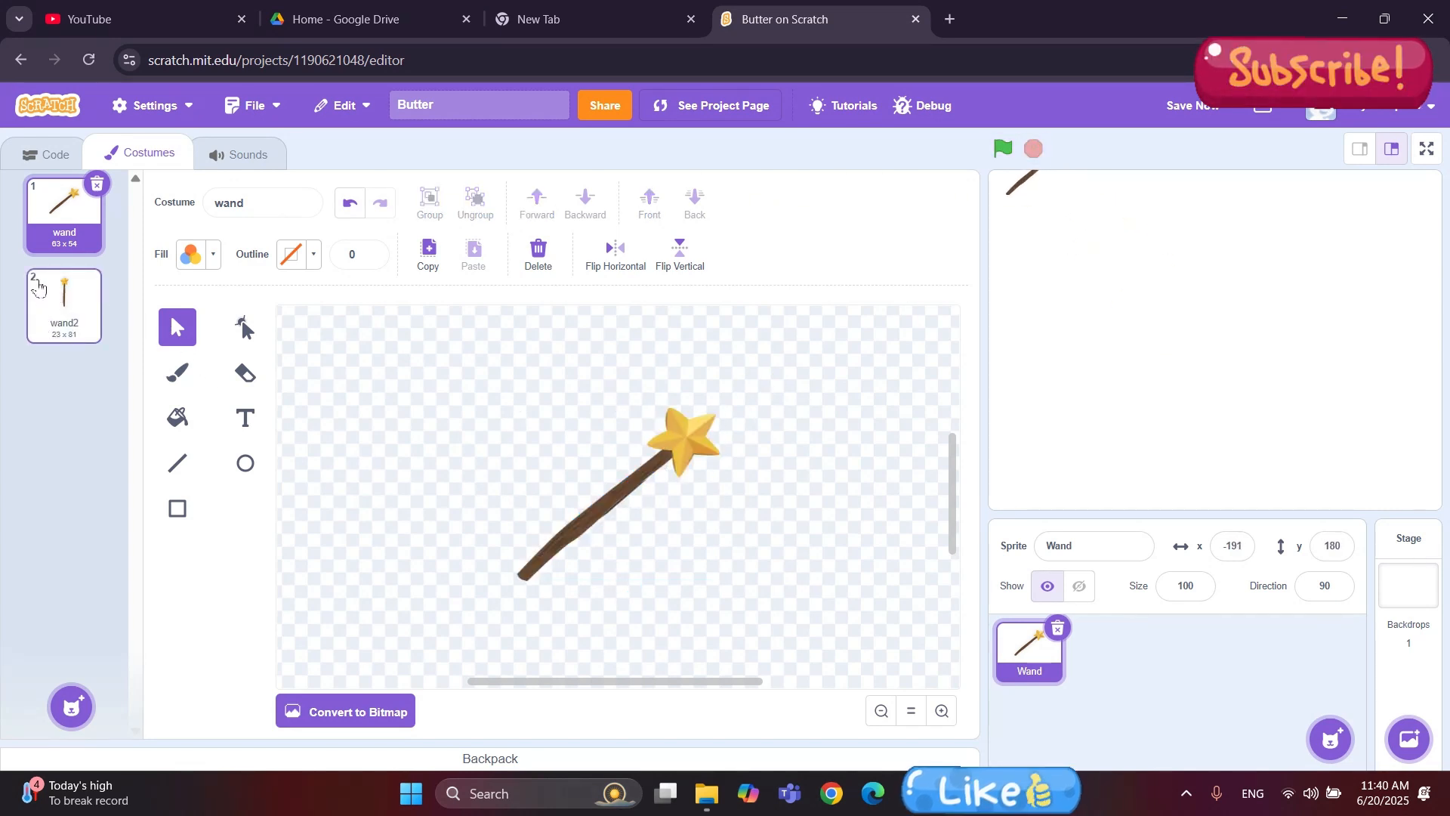
Rotate the whole wand in the wand2 costume clockwise, to a slightly steeper tilt than the first costume.
left_click(50, 302)
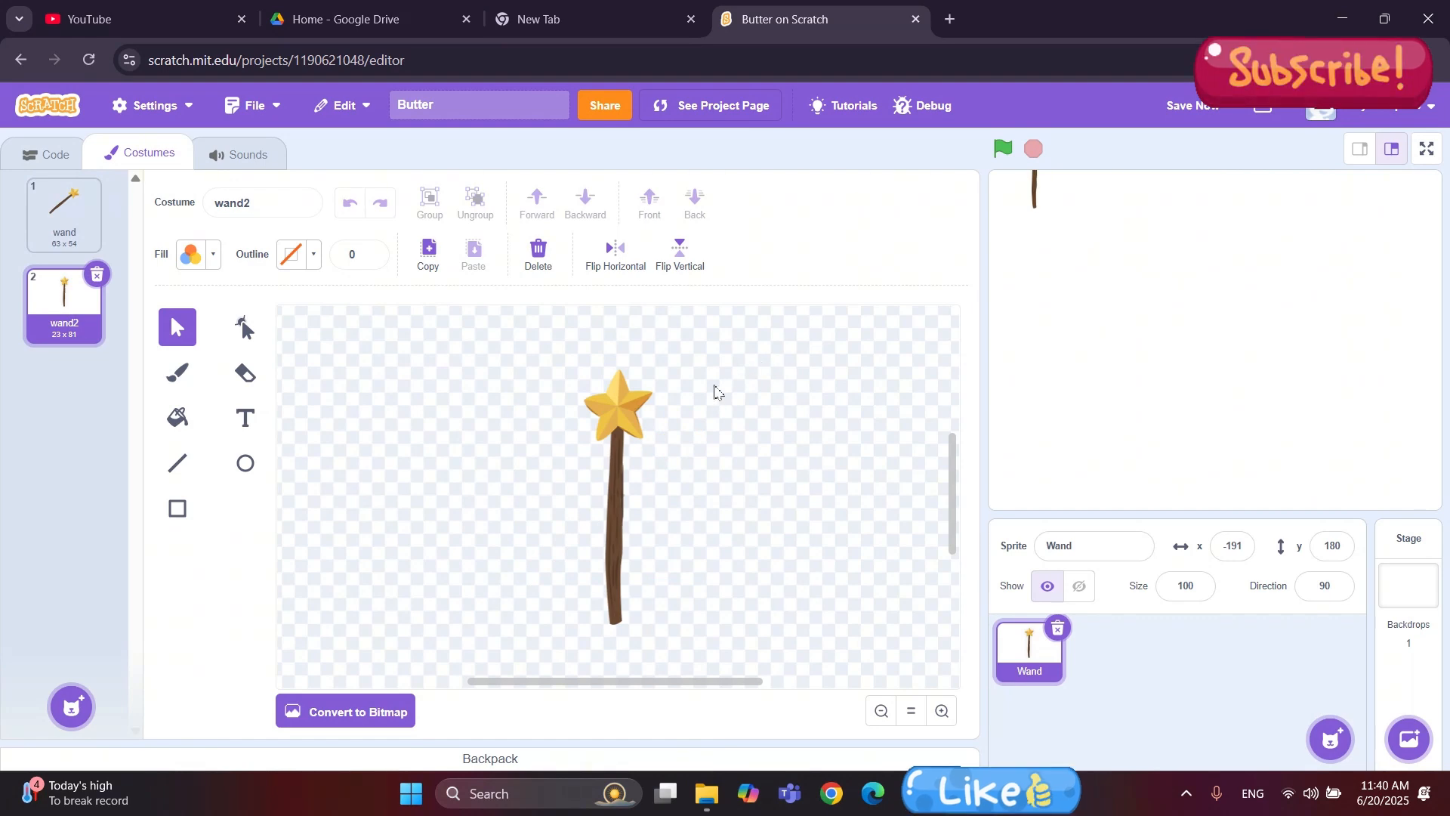
left_click_drag(479, 612, 457, 630)
left_click_drag(617, 641, 544, 647)
left_click(759, 515)
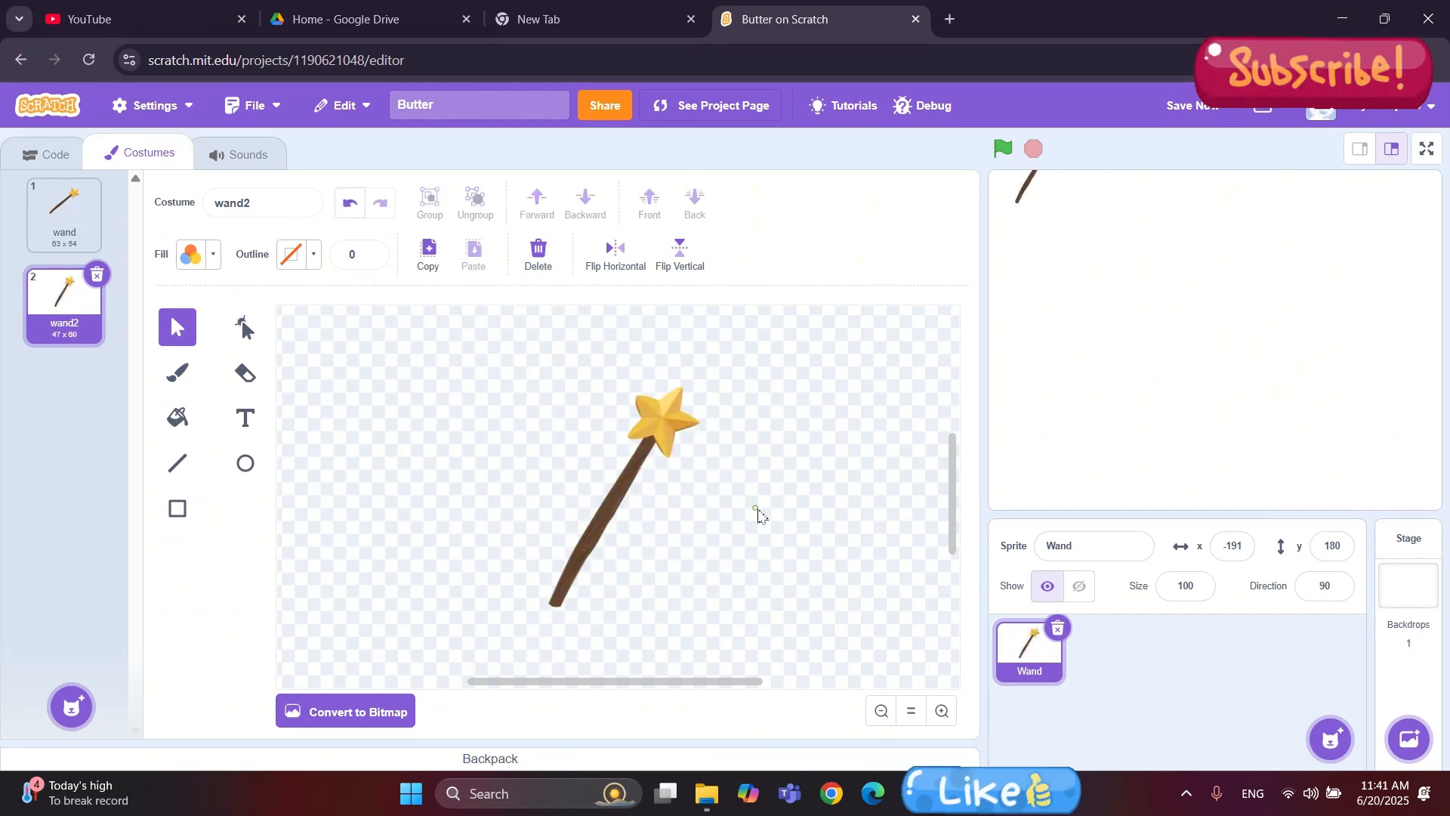
Recolour the star at the tip of the wand2 costume with a solid orange fill.
left_click(665, 427)
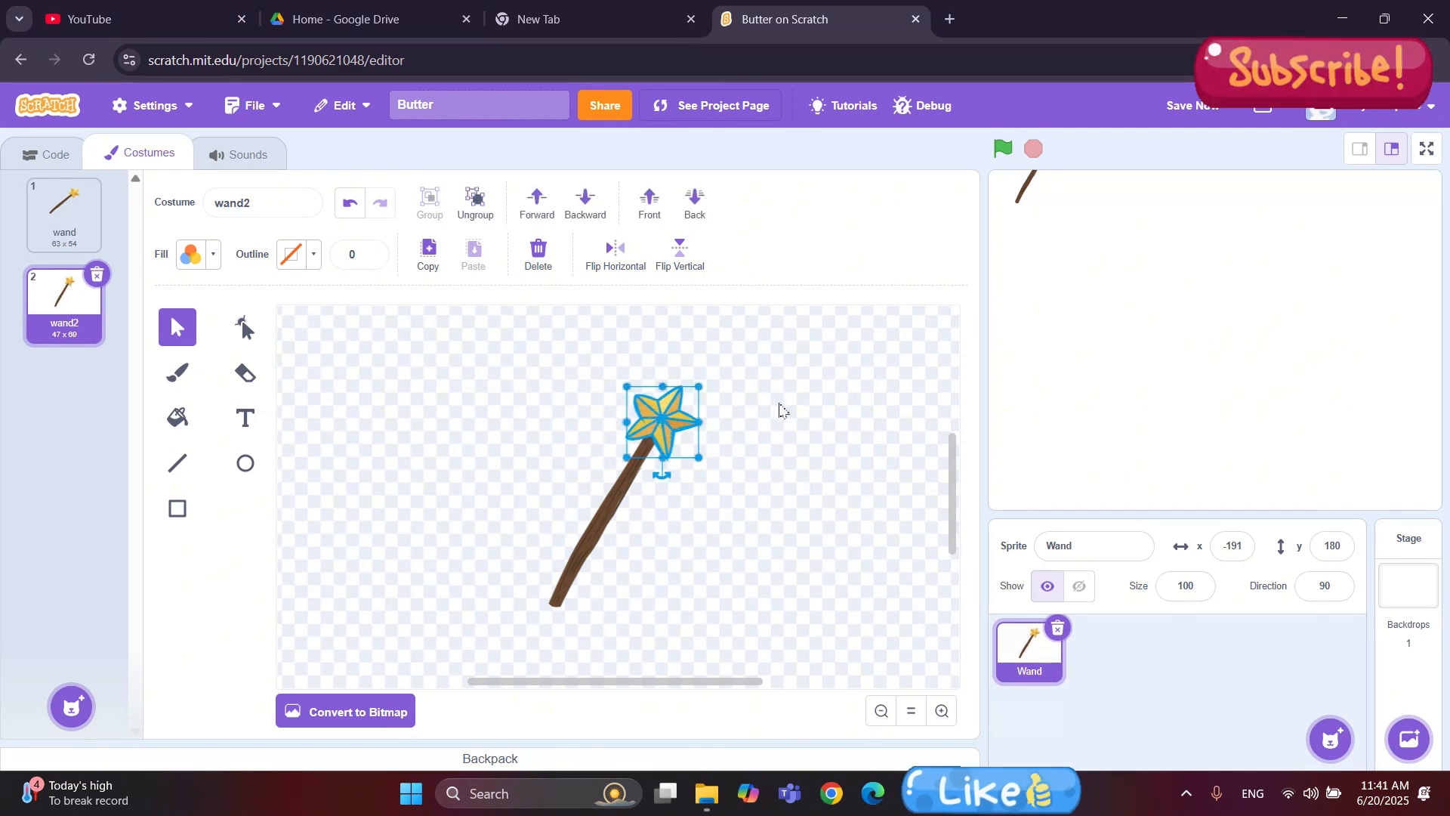
left_click(781, 410)
left_click(644, 417)
left_click(191, 257)
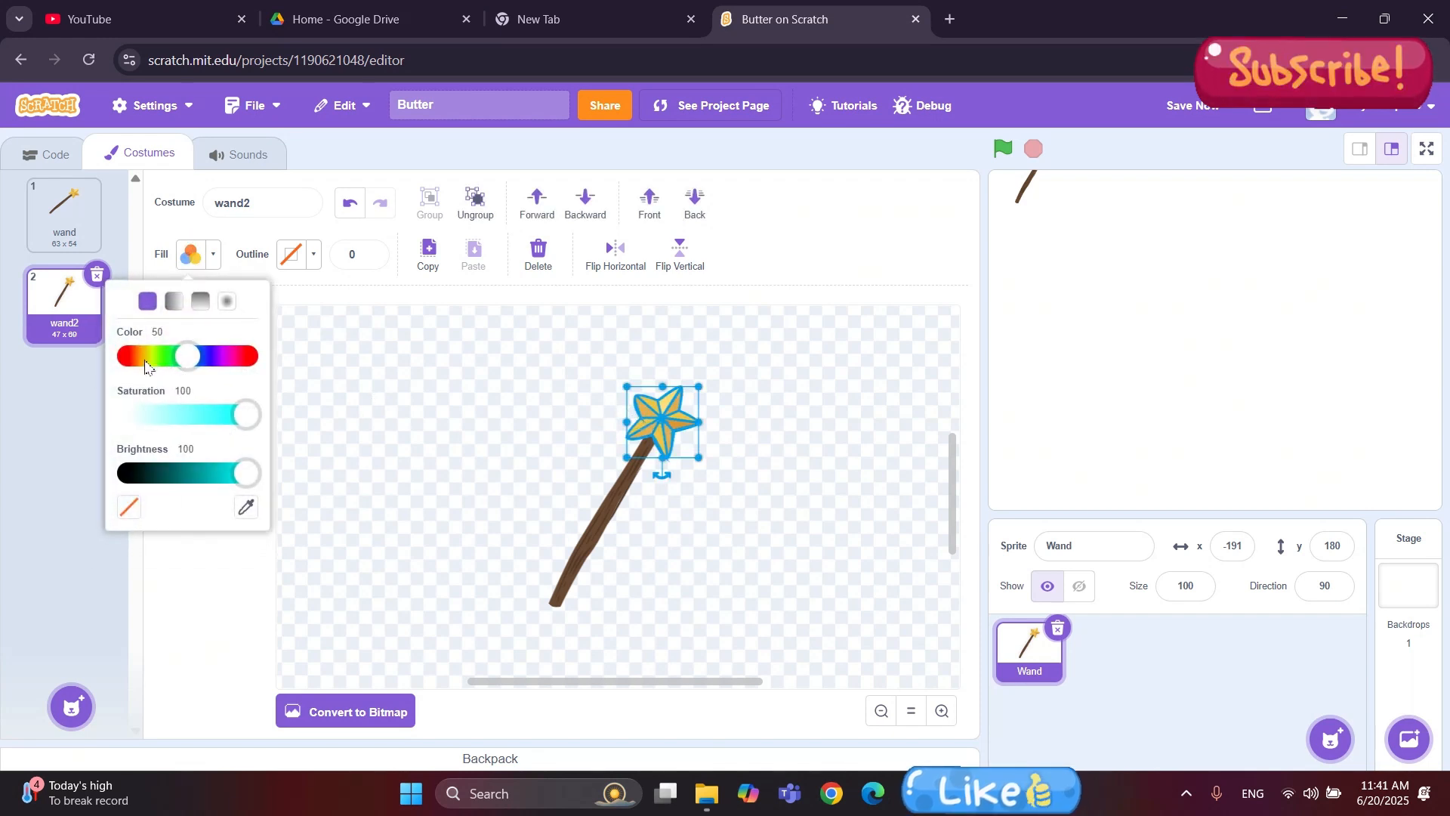
left_click_drag(146, 361, 144, 363)
left_click(442, 418)
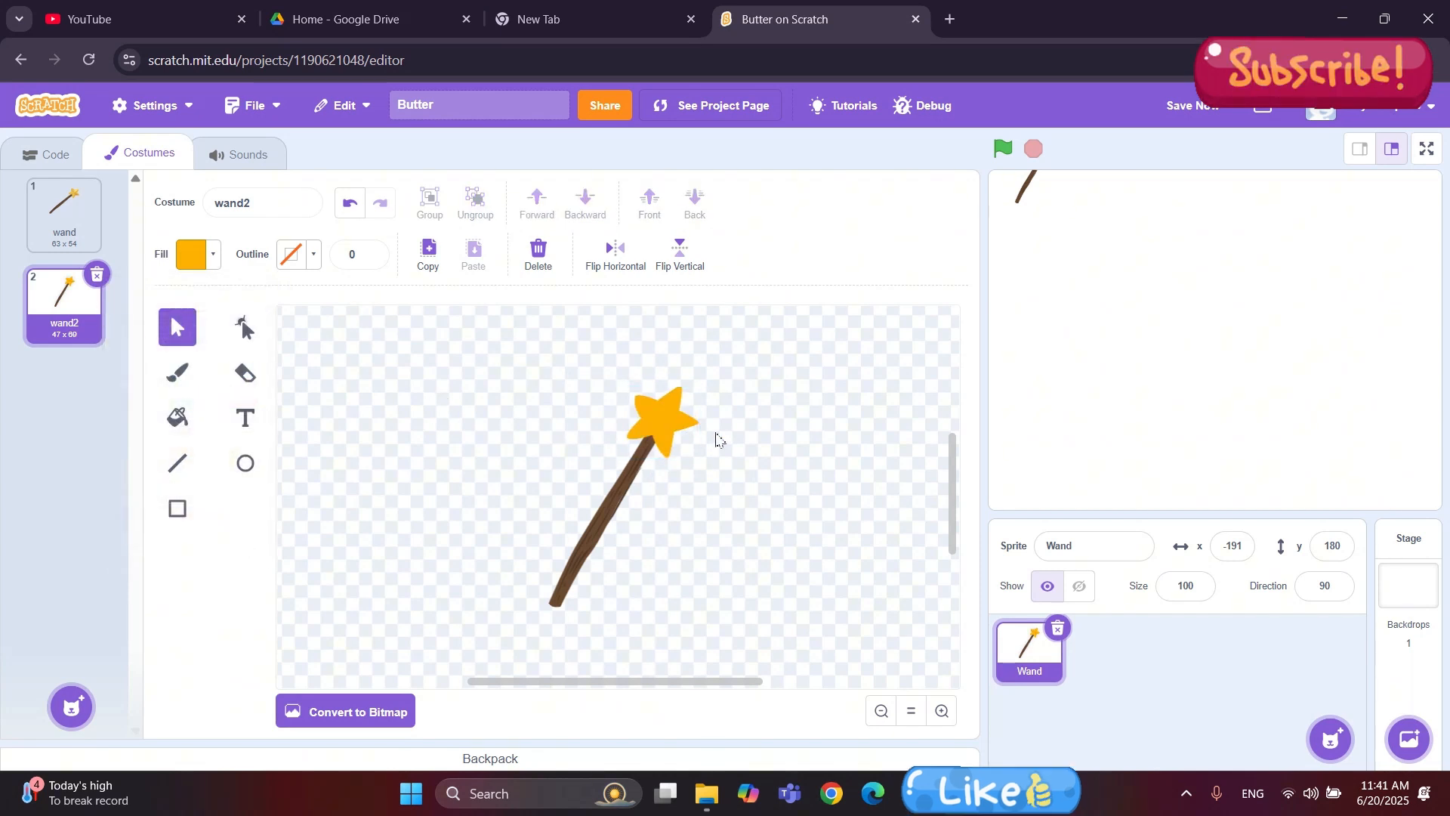
Surround the tip of the wand2 costume with five smaller copies of its orange star.
left_click(663, 420)
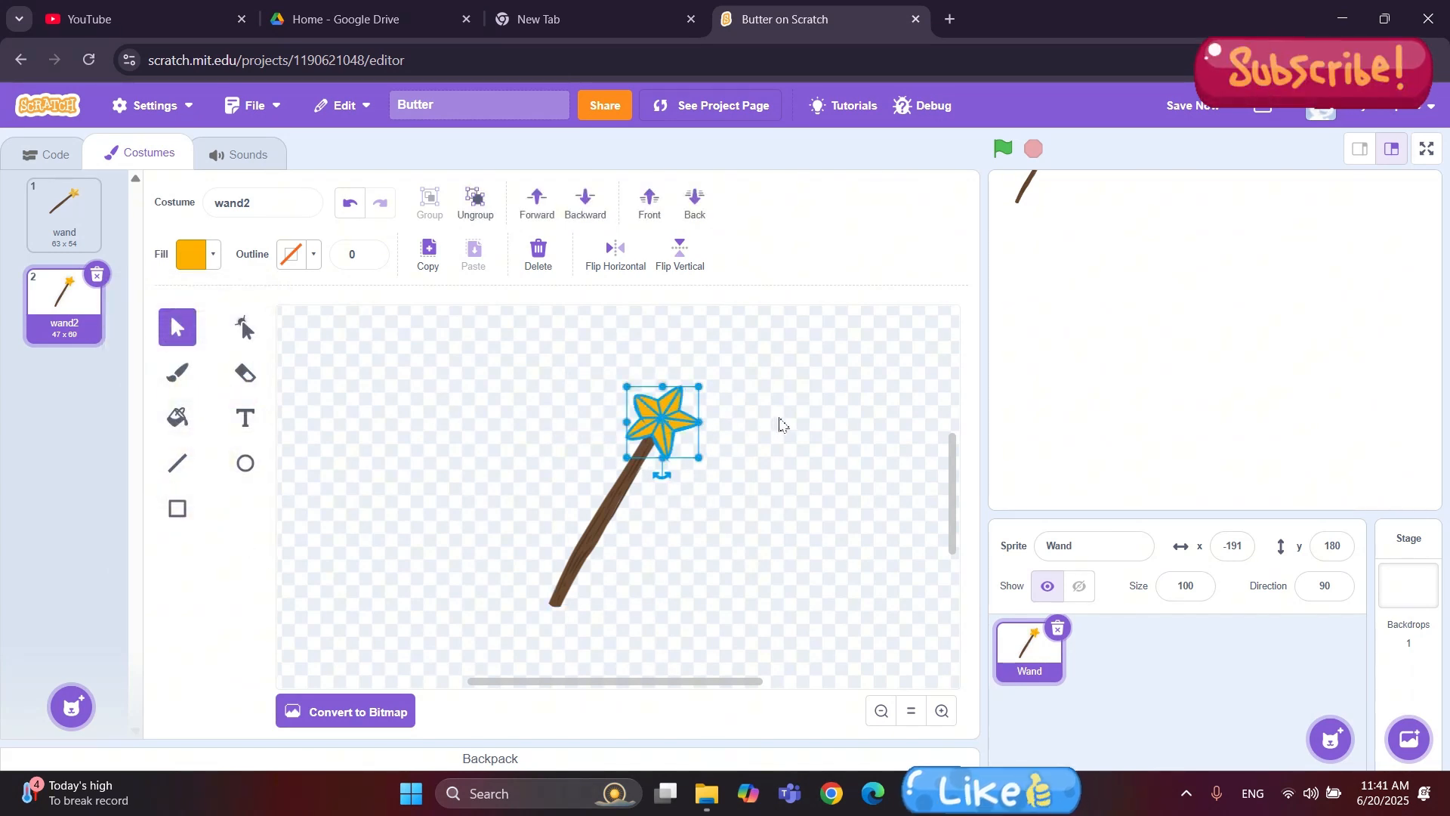
key("ctrl+v")
left_click_drag(676, 450, 721, 471)
left_click(738, 491)
left_click(718, 458)
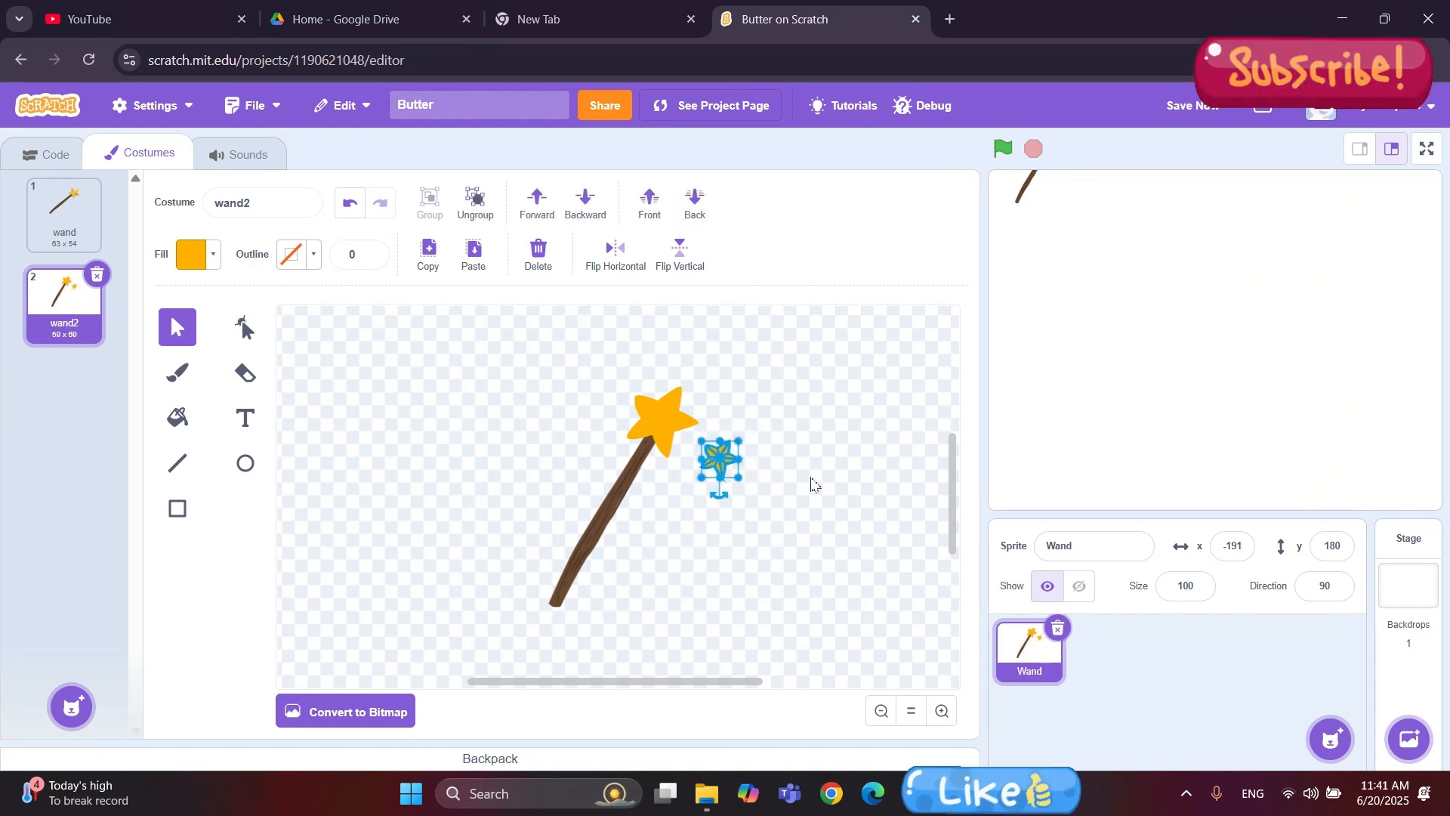
key("ctrl+v")
left_click_drag(744, 491, 542, 436)
key("ctrl+v")
key("ctrl+v")
key("ctrl+v")
left_click(822, 432)
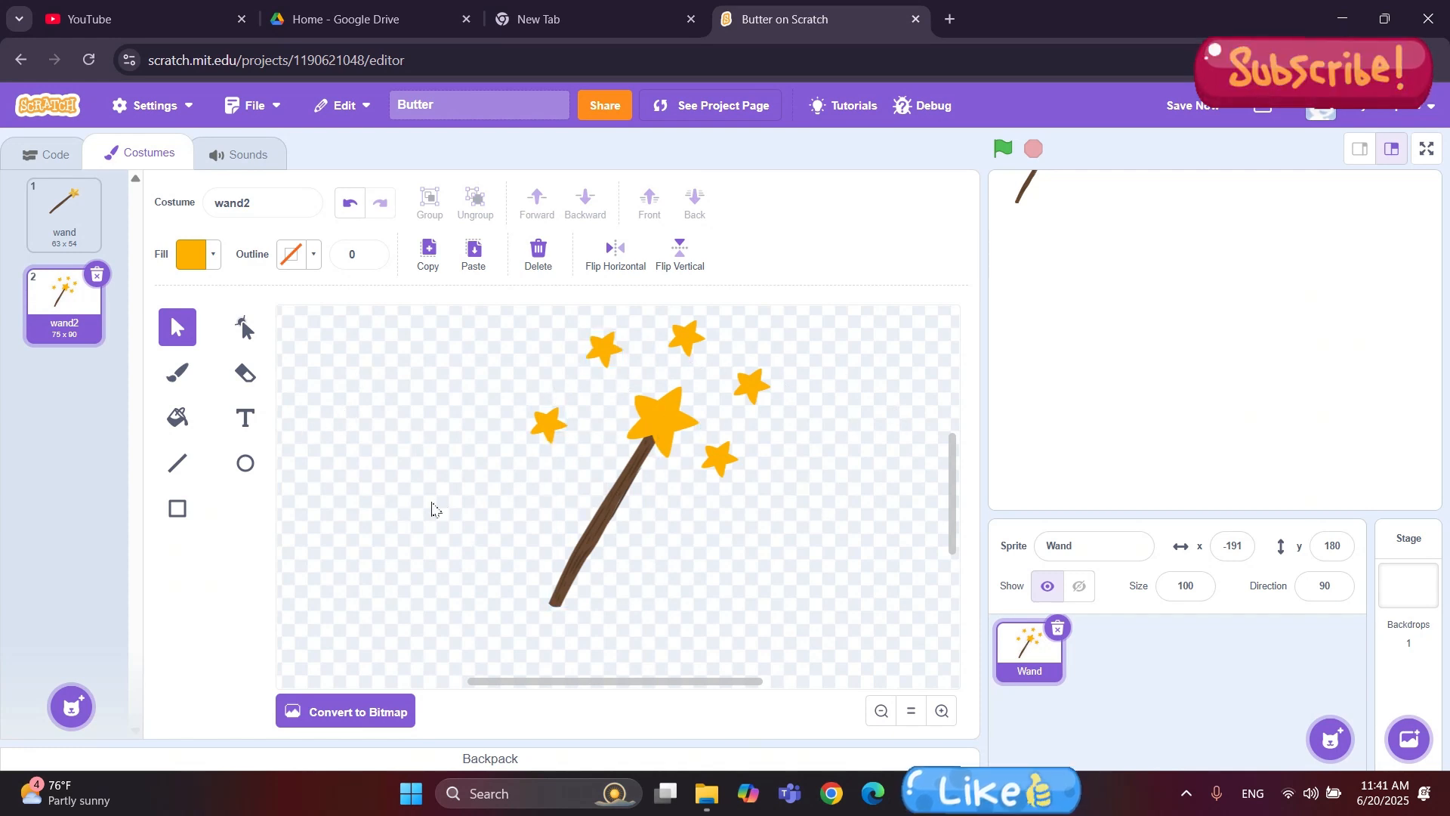
Duplicate the wand2 costume and rotate the copy's wand upright, centred beneath its small stars.
right_click(59, 308)
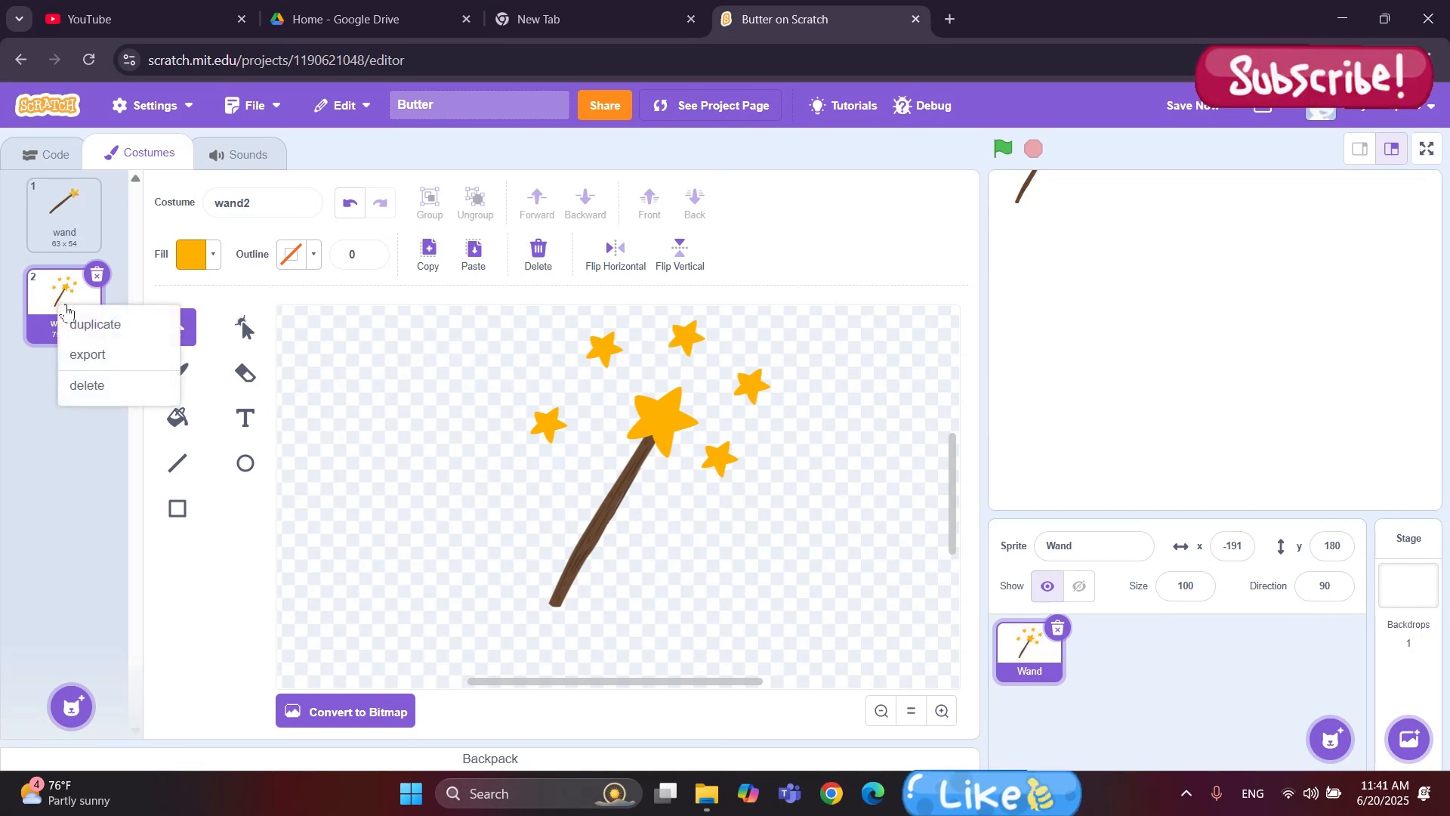
left_click(115, 326)
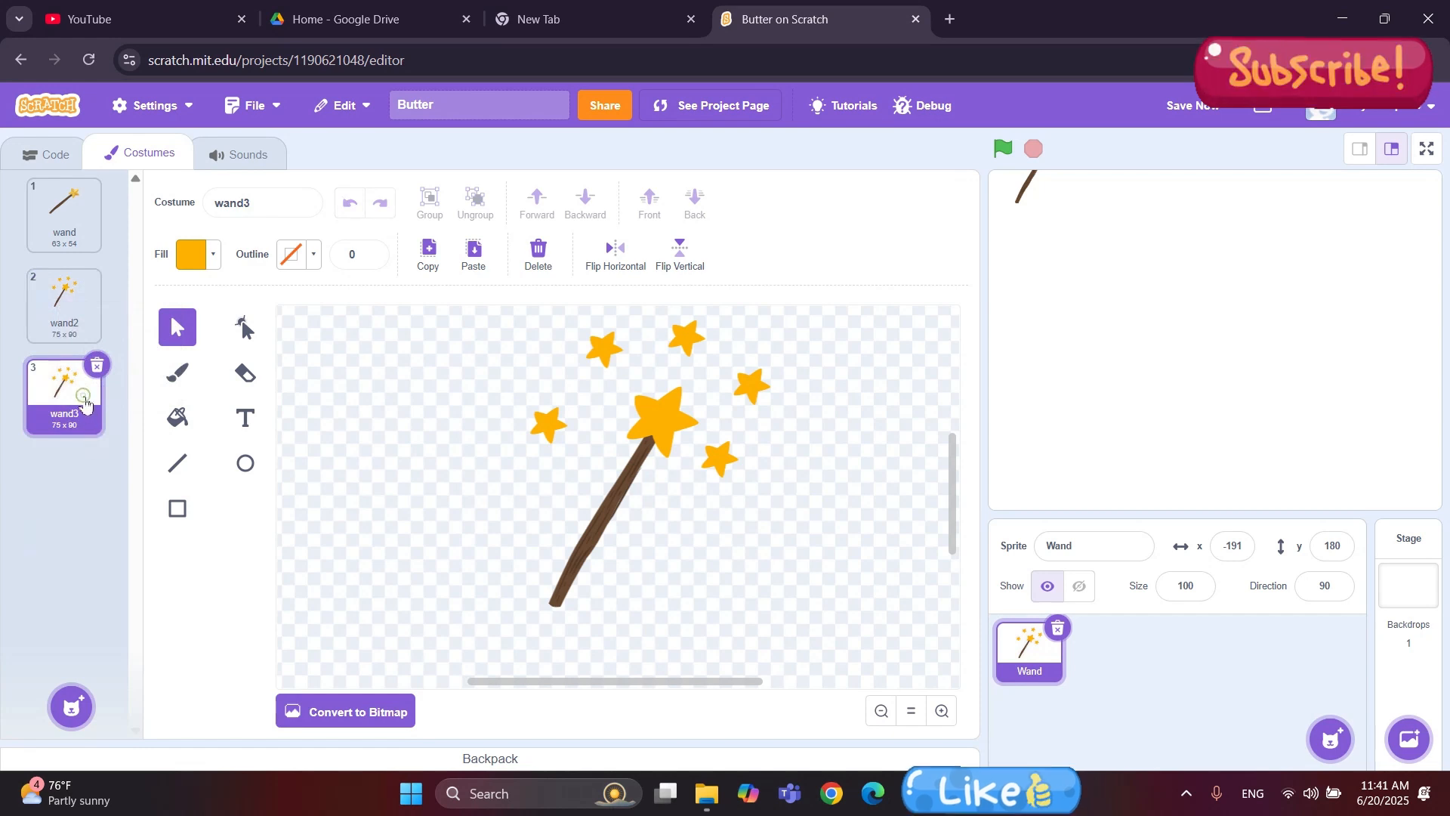
left_click(653, 423)
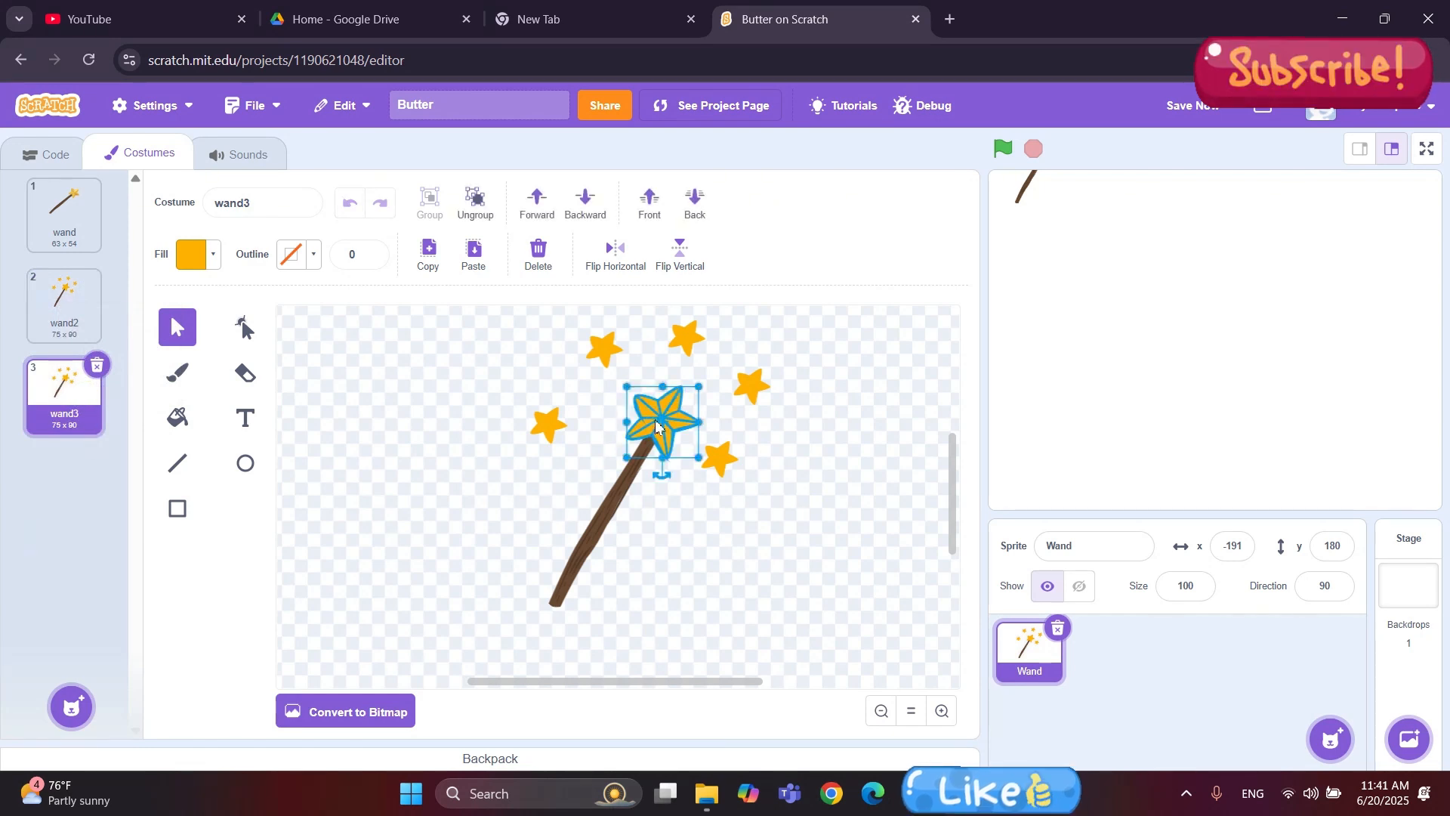
left_click(664, 577)
left_click_drag(702, 394, 567, 599)
left_click(735, 534)
left_click_drag(650, 381, 624, 518)
left_click_drag(627, 636, 701, 624)
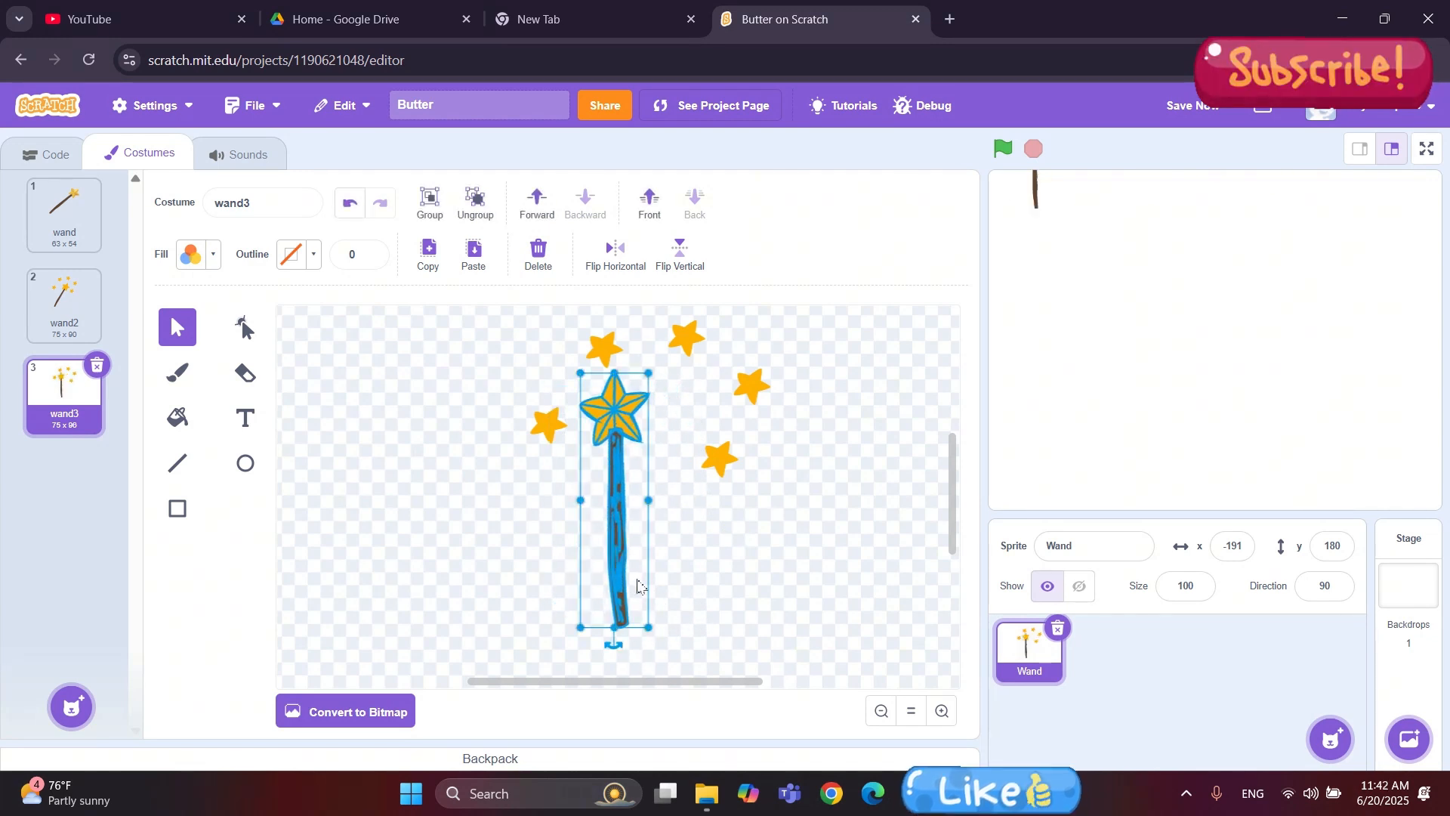
left_click_drag(622, 576, 648, 577)
left_click(810, 527)
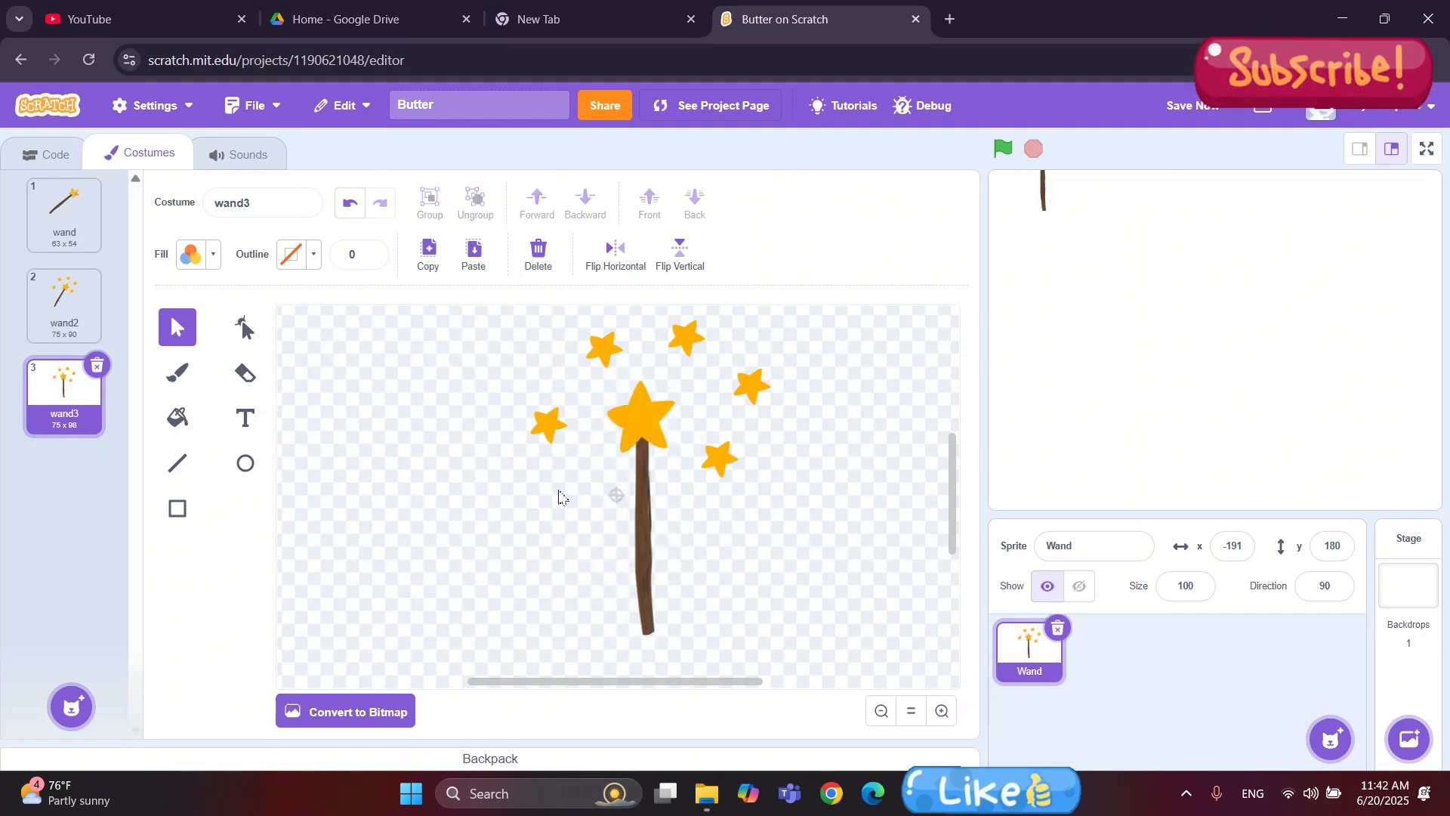
Change the fill of the large star in the wand3 costume to red.
left_click(631, 405)
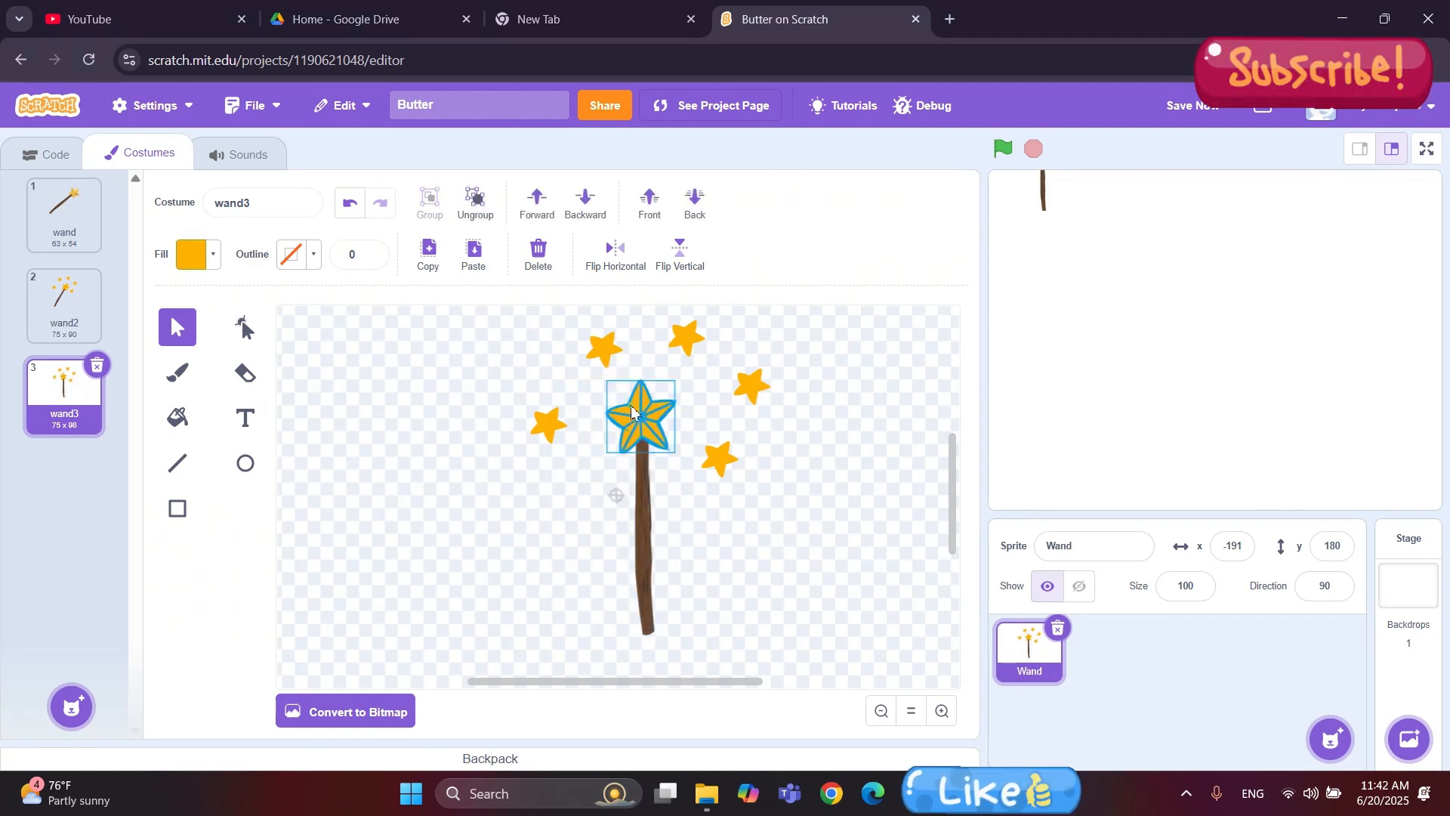
left_click(200, 258)
left_click_drag(144, 362, 127, 364)
left_click(518, 502)
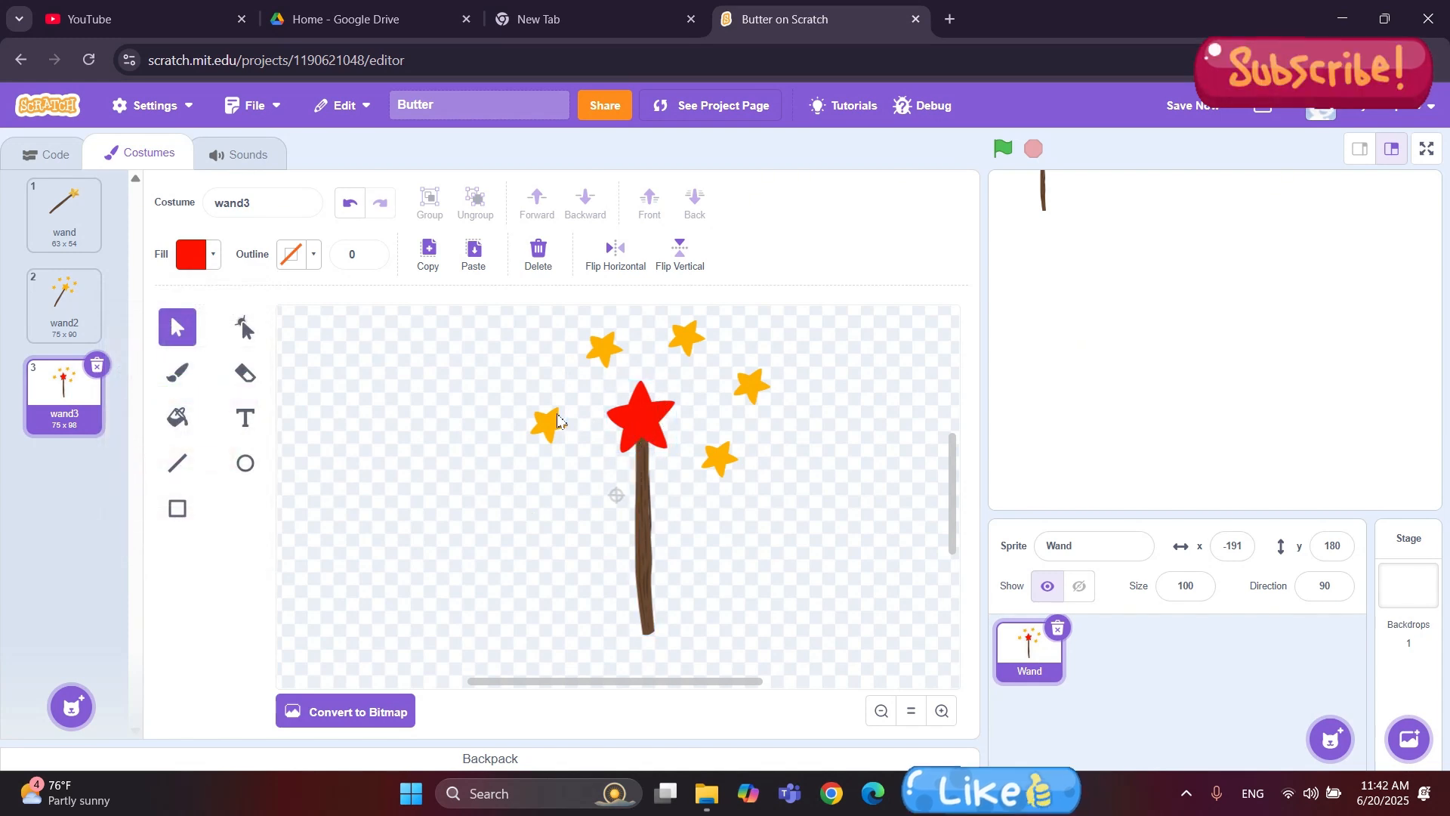
Delete the five small orange stars around the wand in the wand3 costume.
left_click(642, 421)
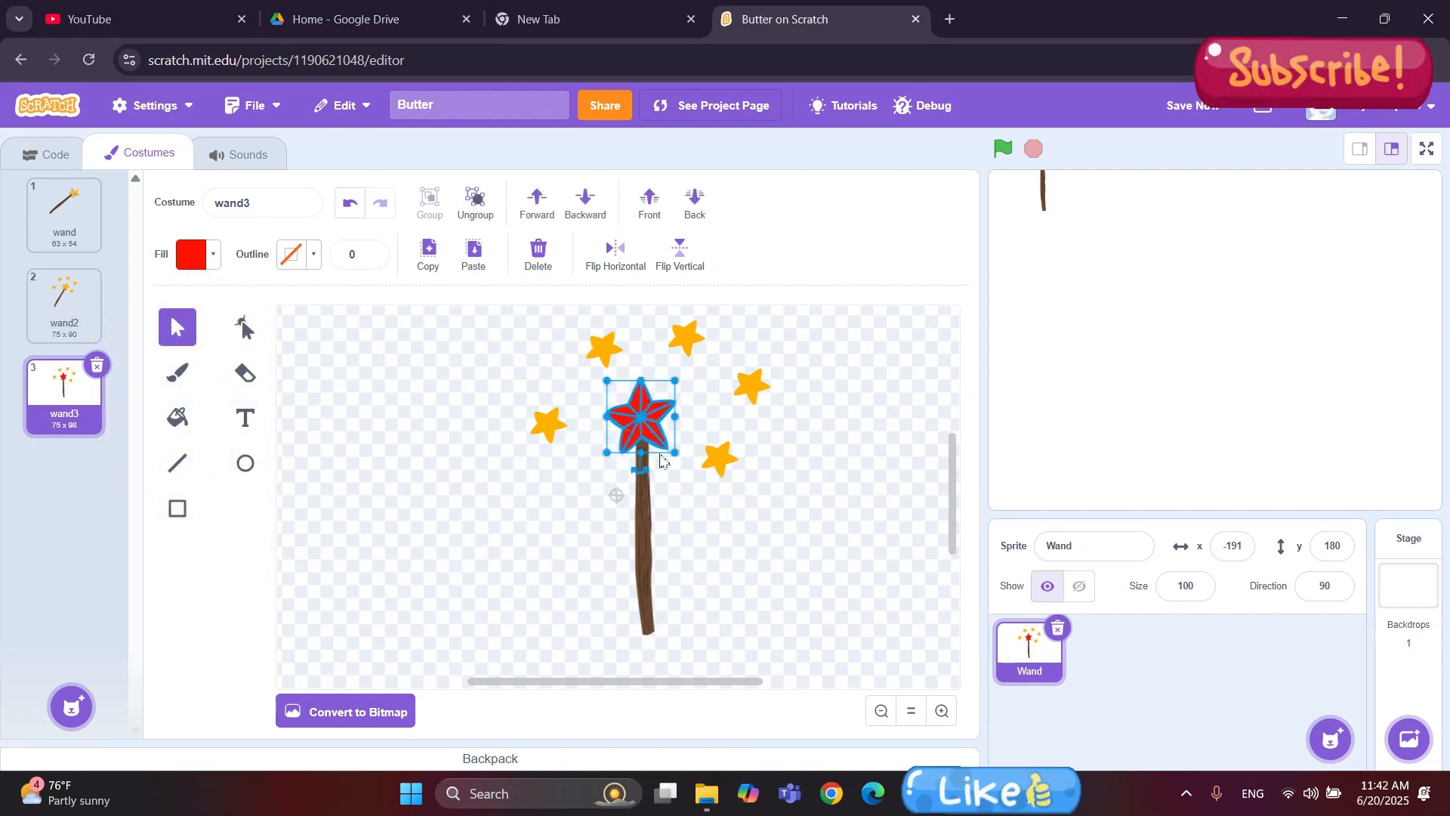
left_click(575, 490)
left_click(722, 461)
left_click(752, 387)
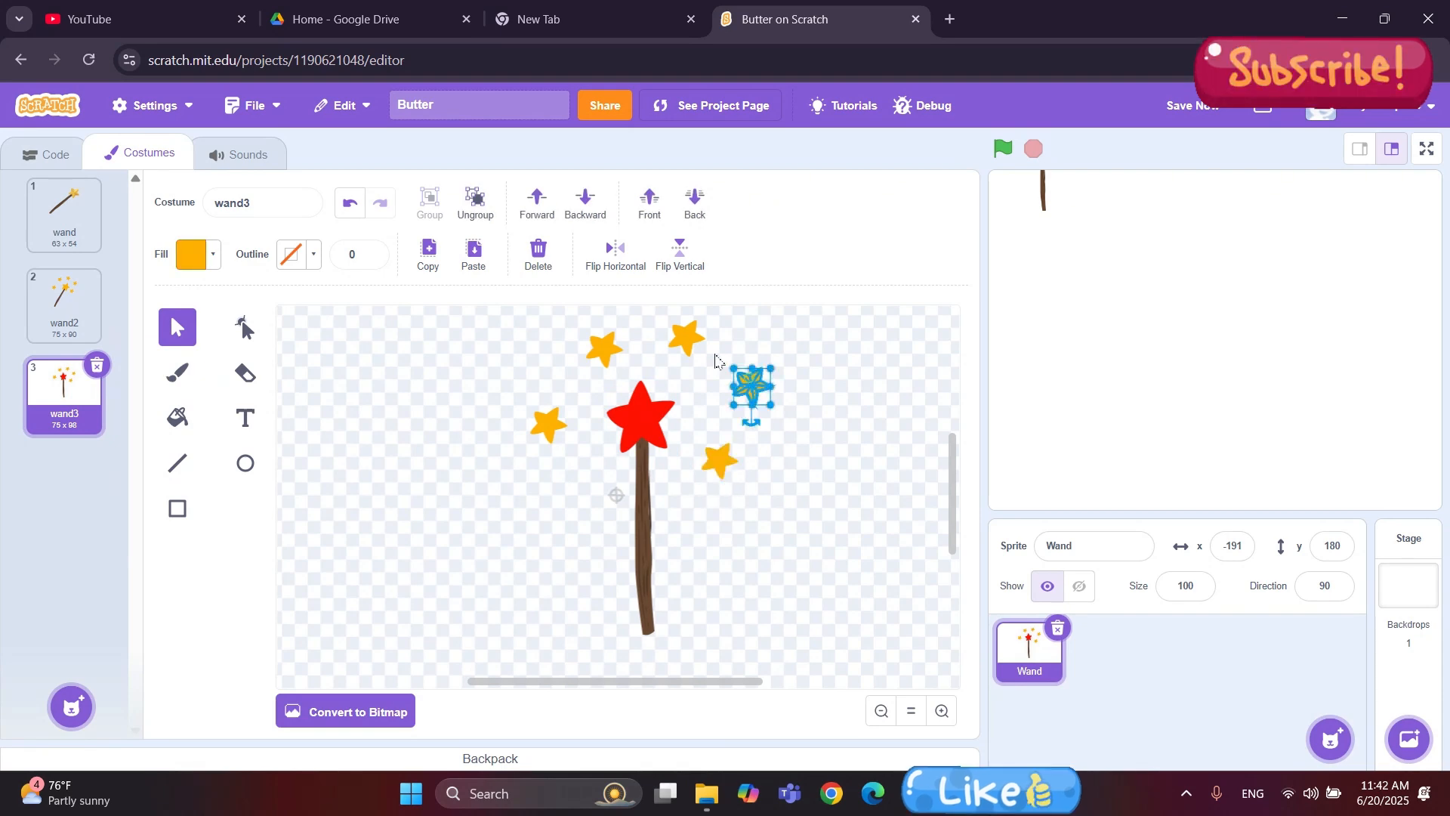
left_click(682, 345)
key("Delete")
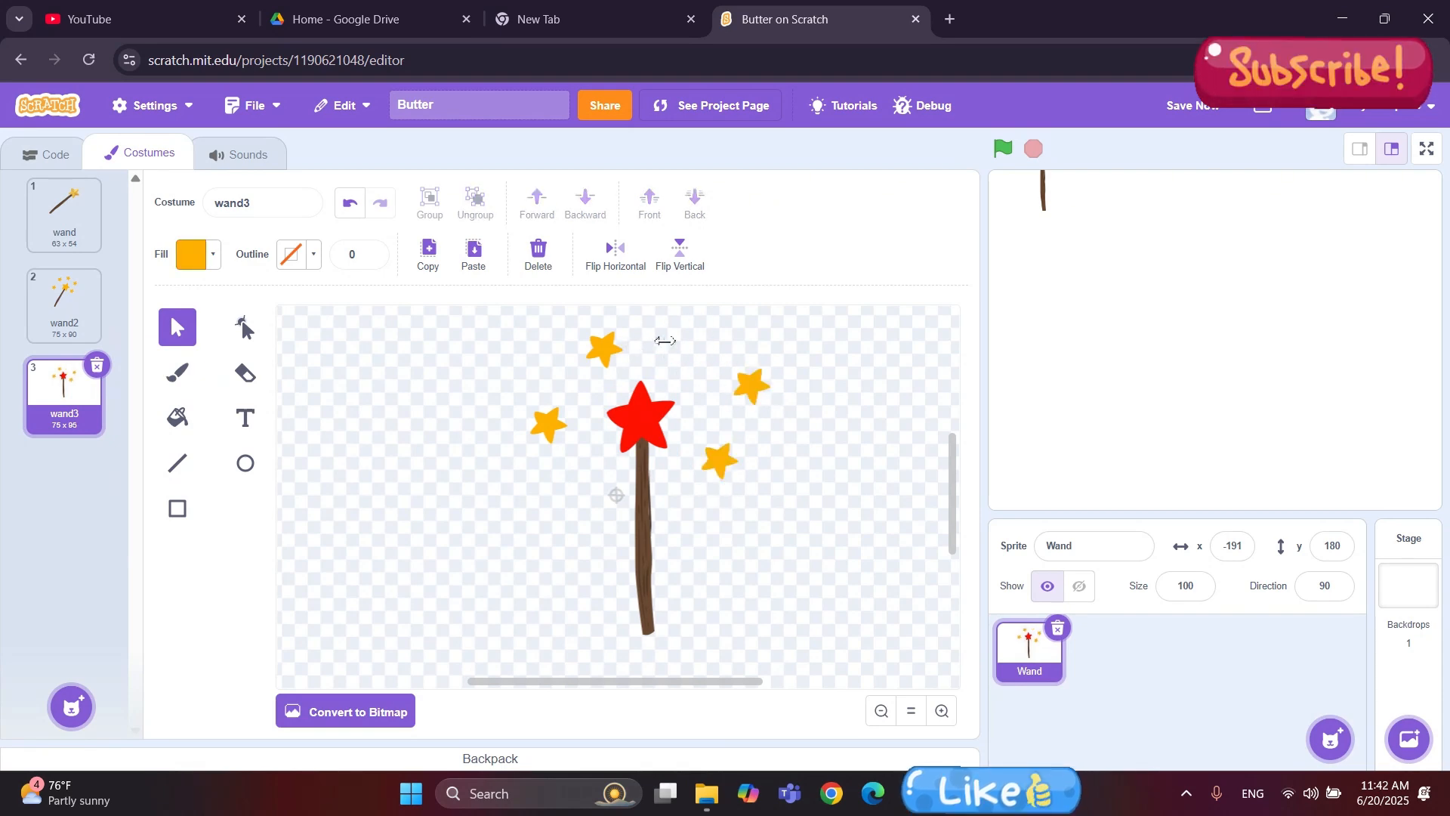
left_click(612, 357)
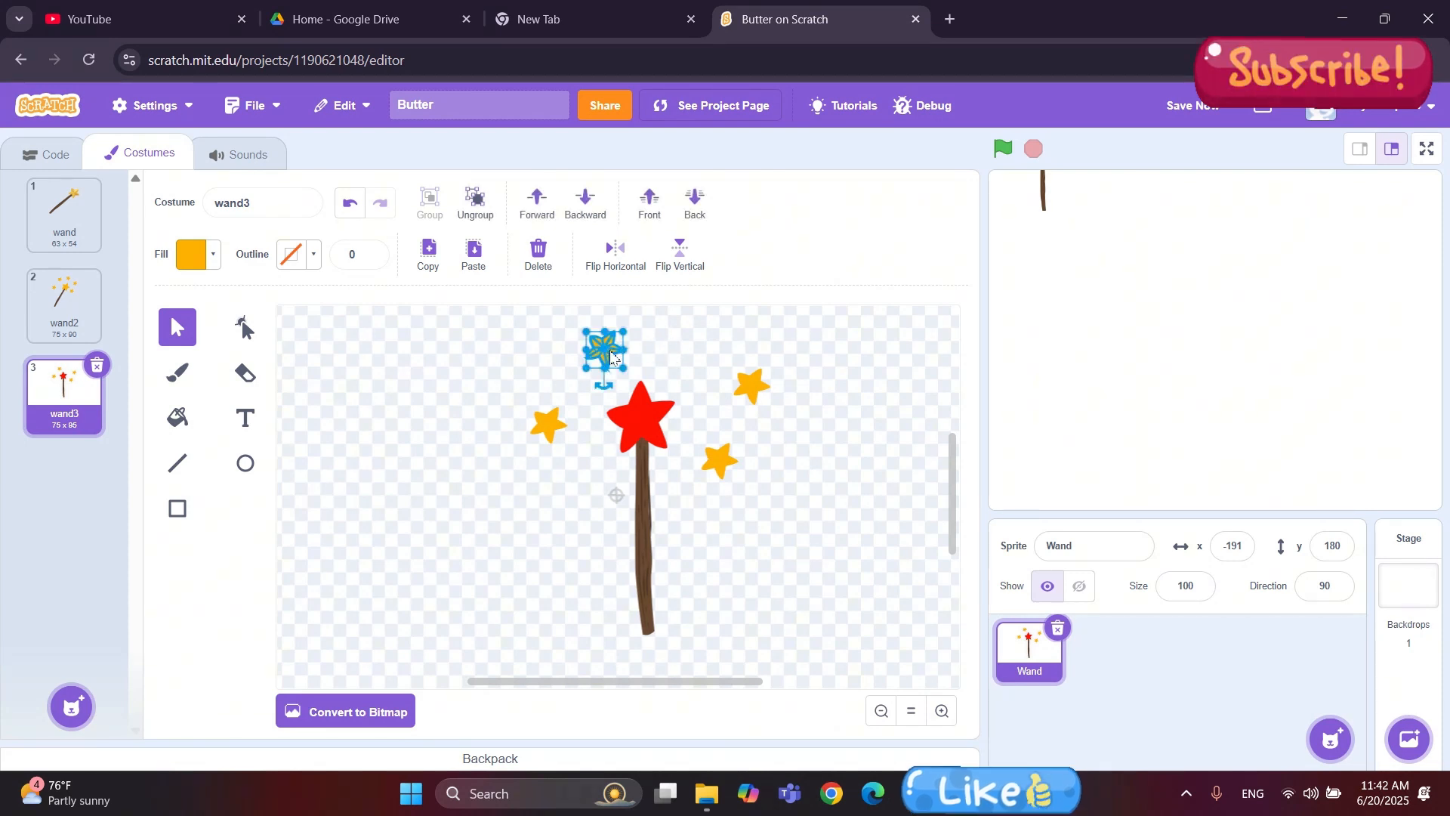
key("Delete")
left_click(547, 424)
key("Delete")
left_click(721, 463)
key("Delete")
left_click(751, 385)
key("Delete")
Place five smaller copies of the red star around the tip of the wand3 costume.
left_click(648, 417)
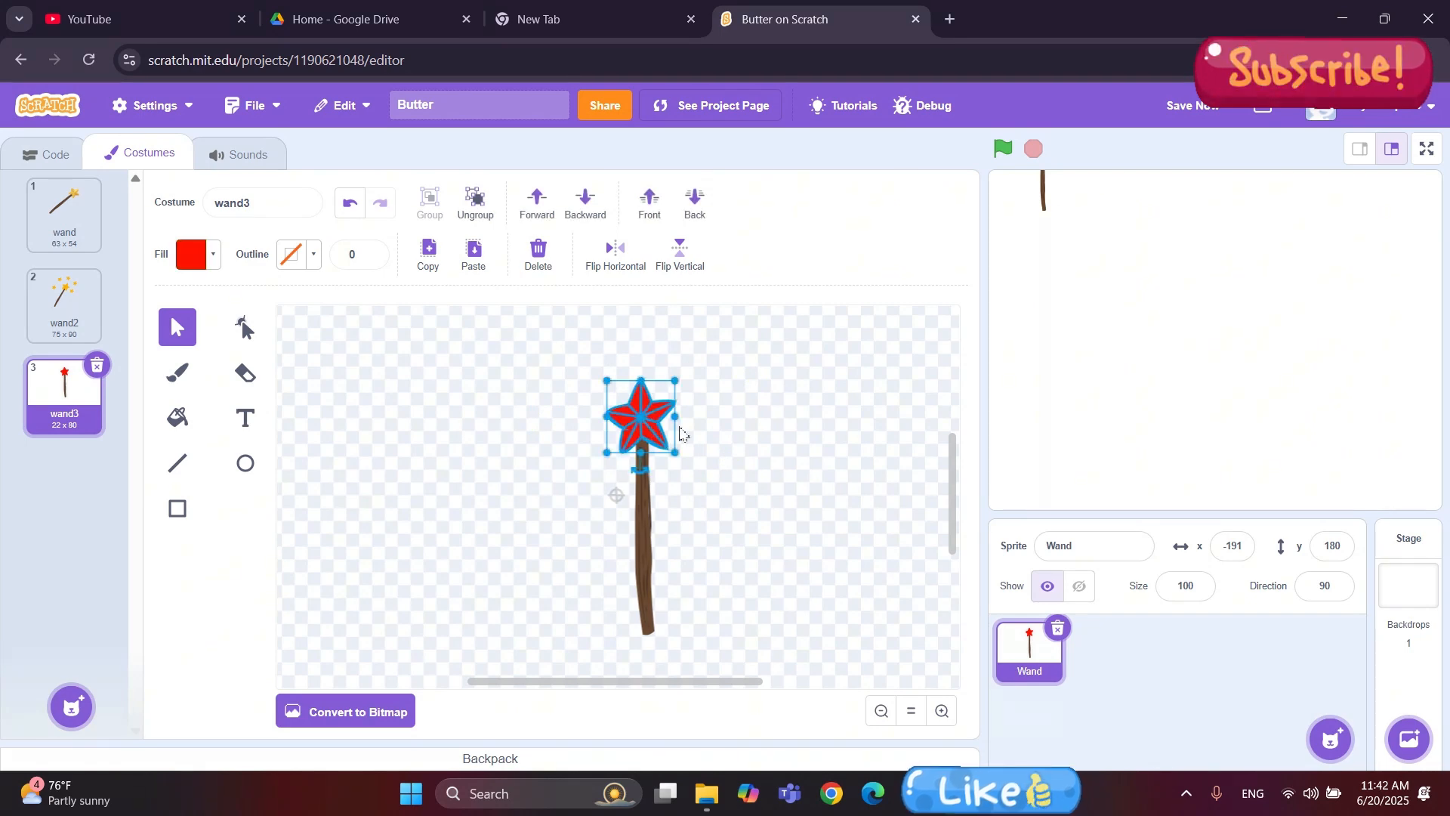
key("ctrl+c")
key("ctrl+v")
left_click_drag(663, 440, 720, 445)
left_click(779, 451)
left_click(719, 466)
left_click(719, 465)
left_click_drag(720, 464, 557, 378)
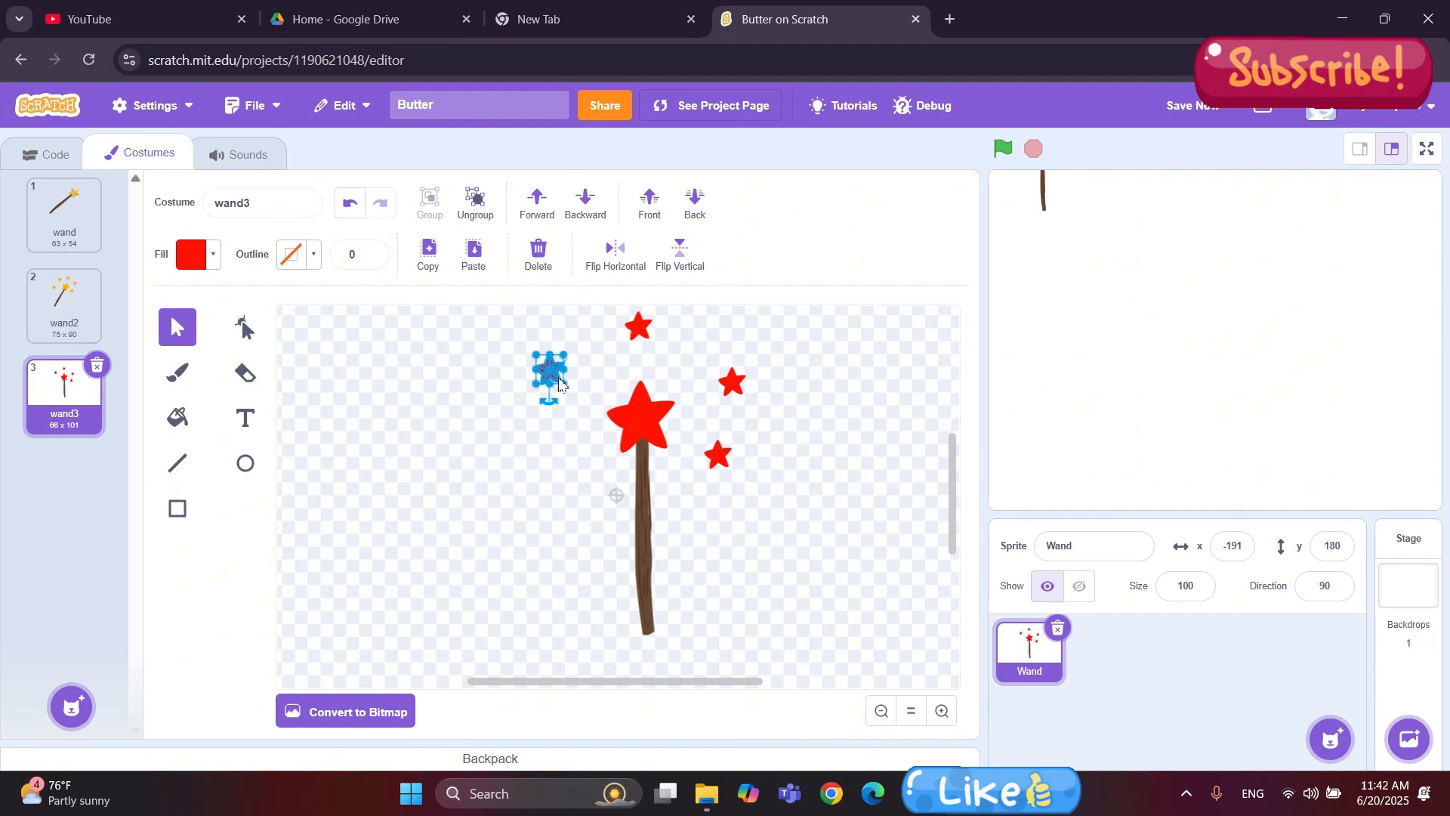
key("ctrl+v")
left_click_drag(778, 522, 555, 443)
left_click(885, 513)
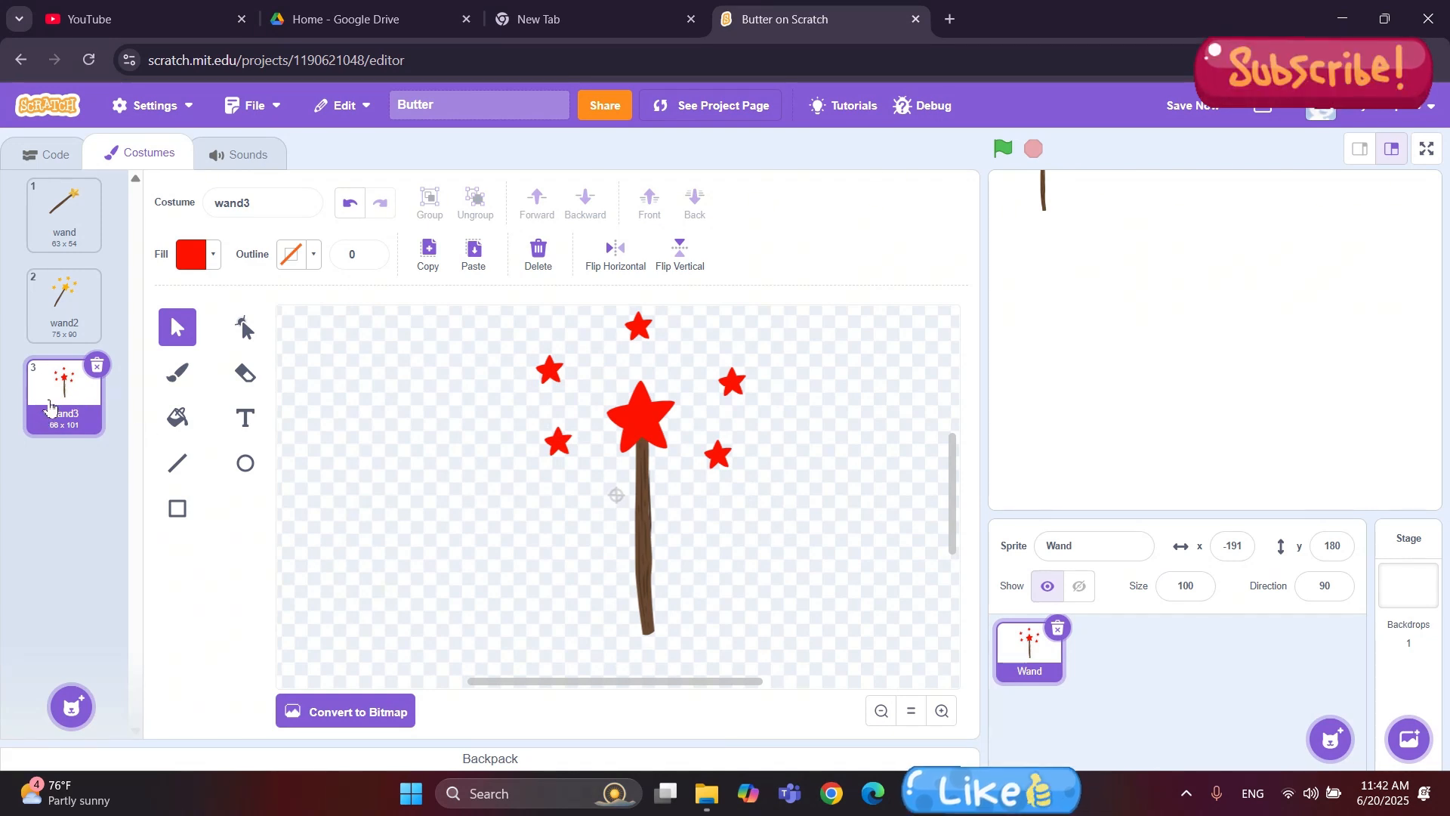
Duplicate the wand3 costume with the red stars.
left_click_drag(47, 415, 52, 415)
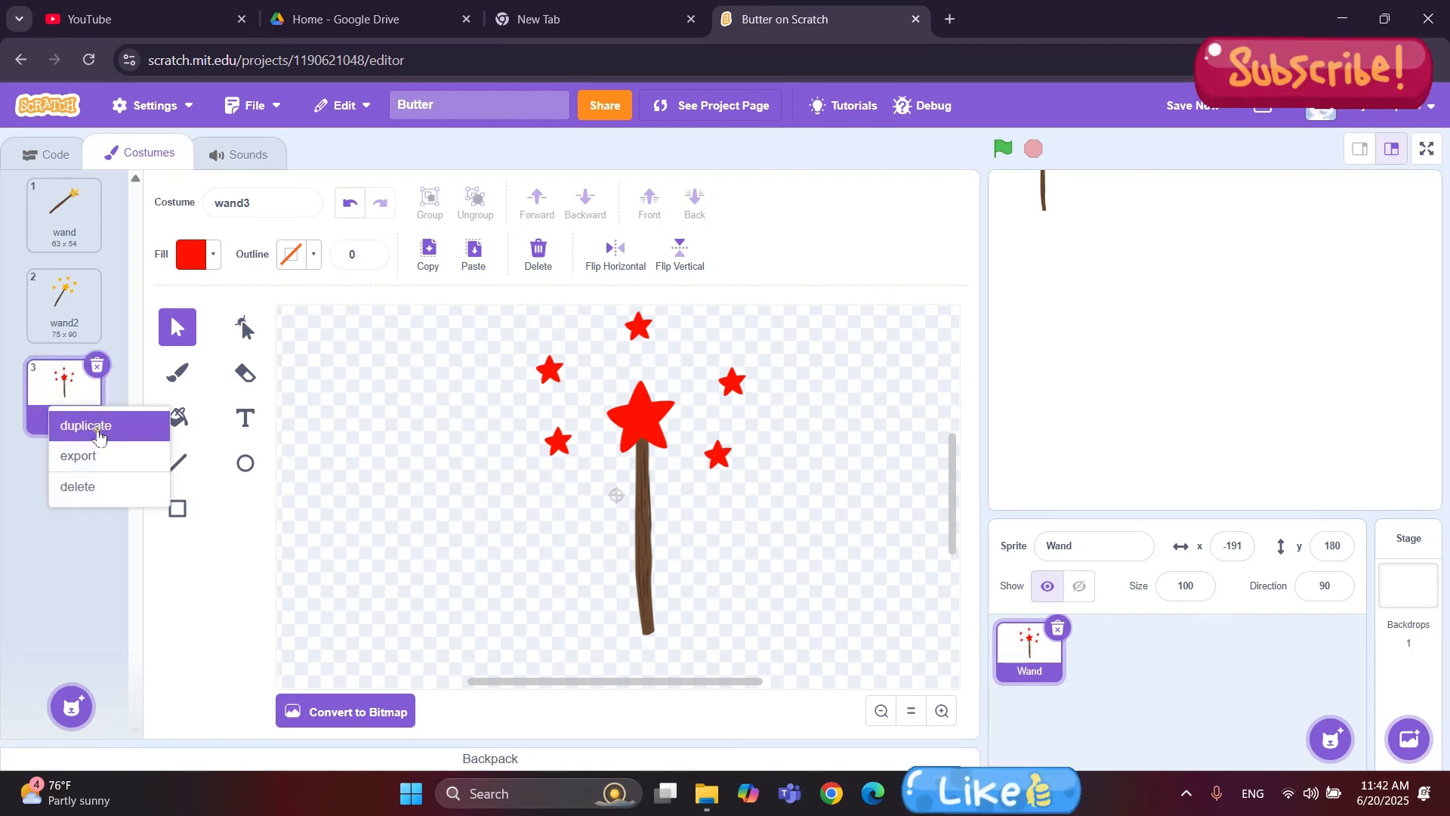
left_click(84, 424)
left_click(642, 514)
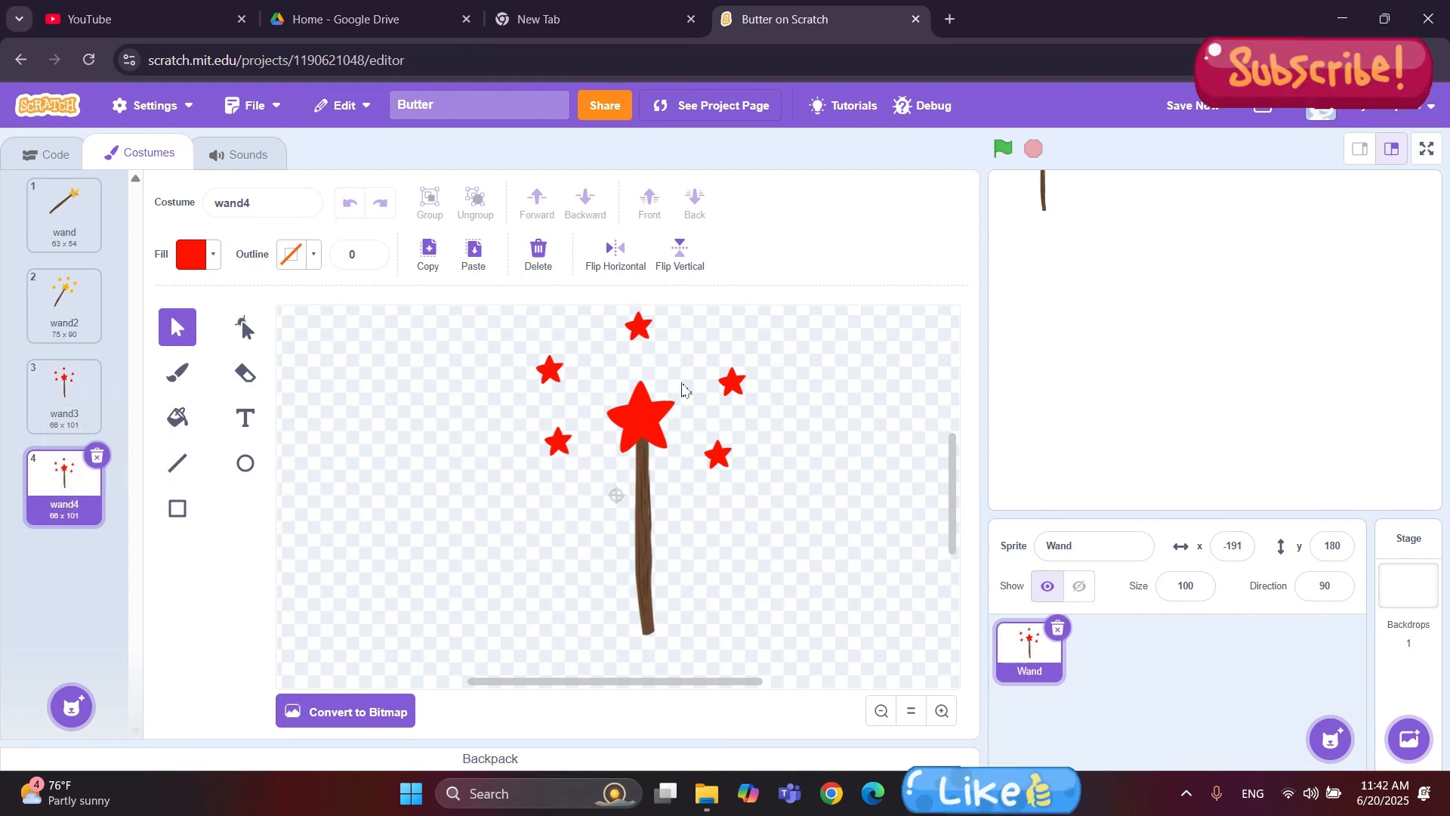
Rotate the wand in the wand4 costume about 30 degrees counterclockwise so its handle points to the lower right.
left_click(626, 643)
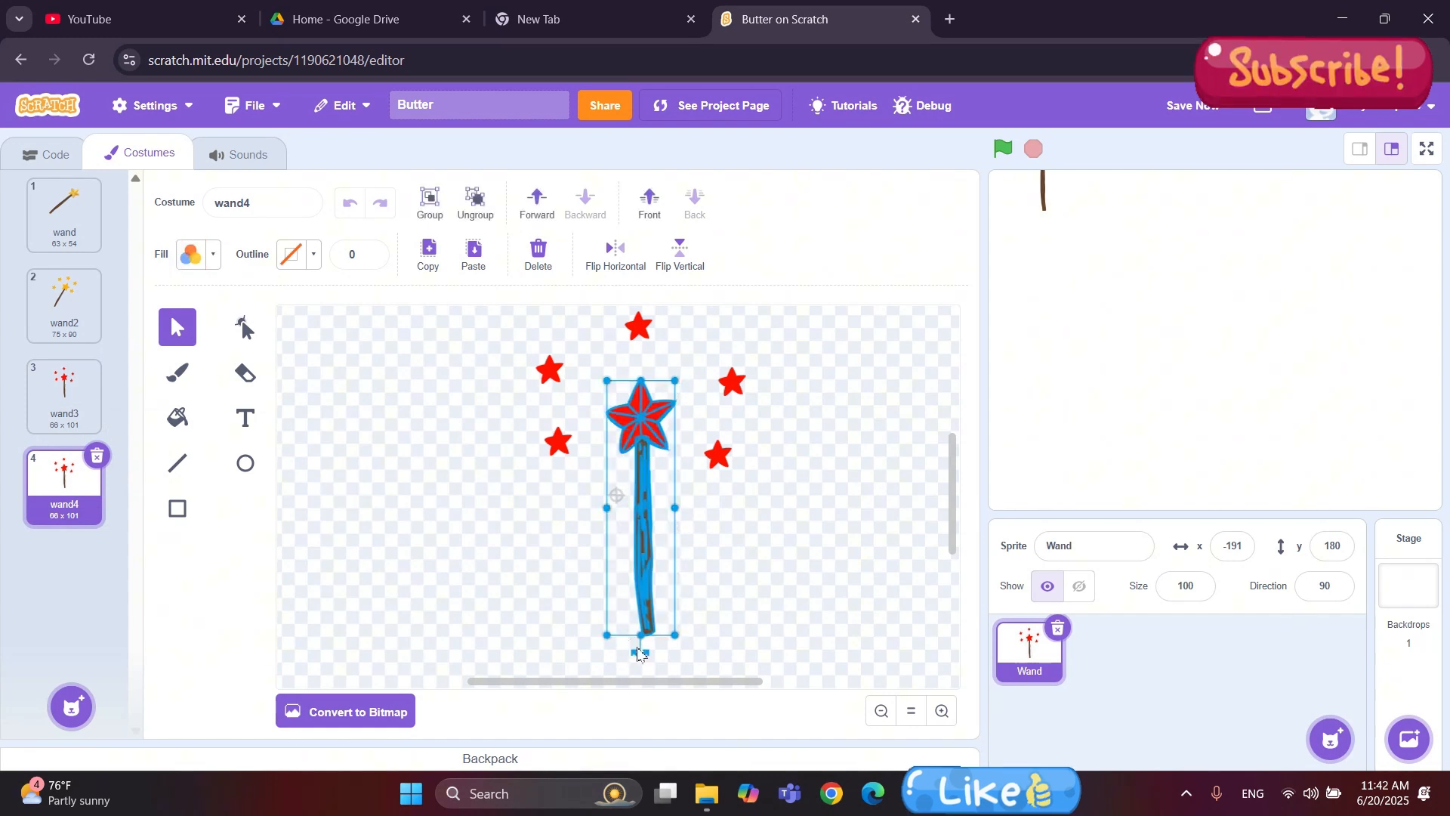
left_click_drag(637, 651, 717, 642)
left_click_drag(682, 583, 711, 574)
left_click(820, 531)
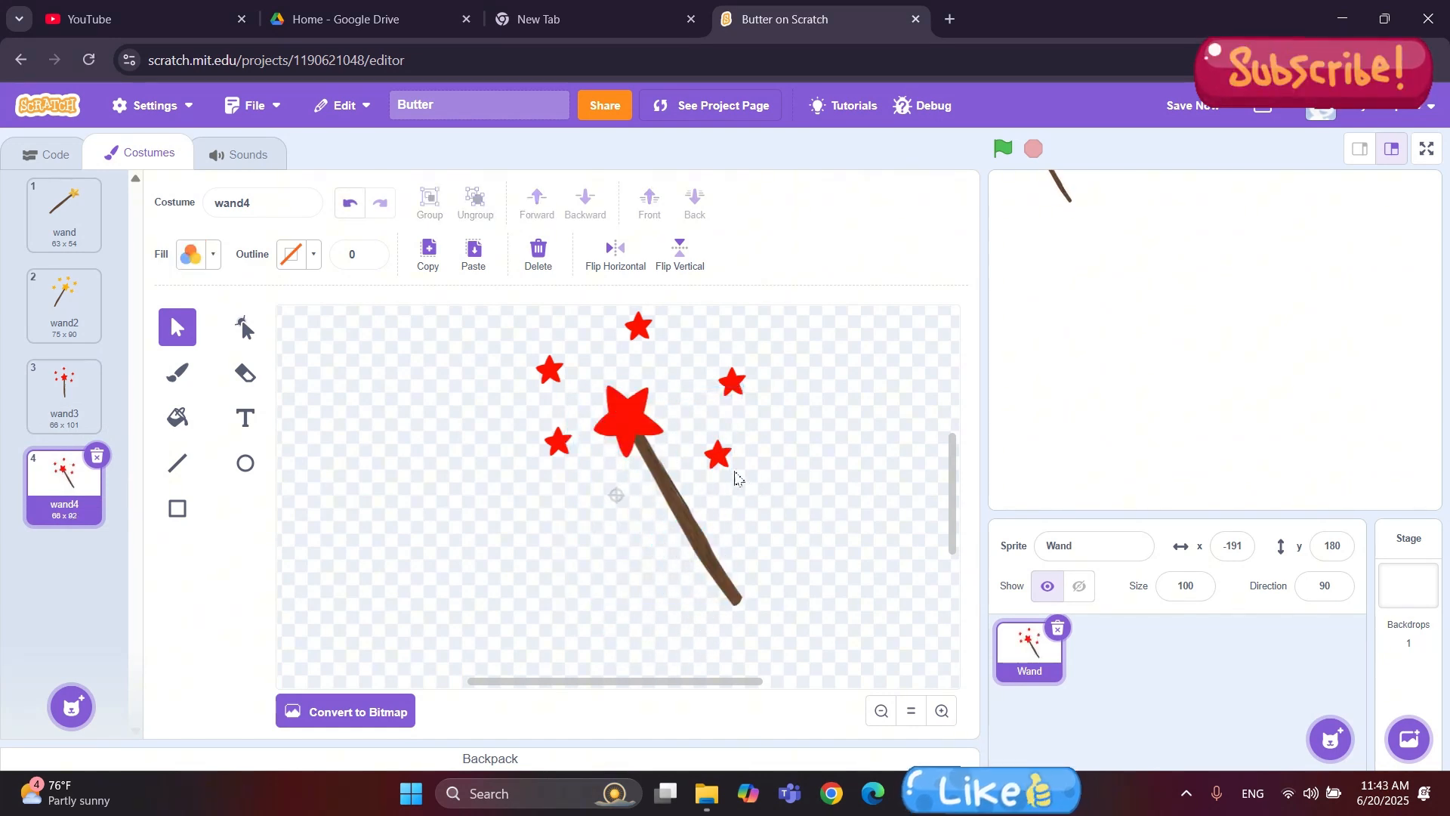
Change the fill of the large star in the wand4 costume to magenta with color 84.
left_click(627, 420)
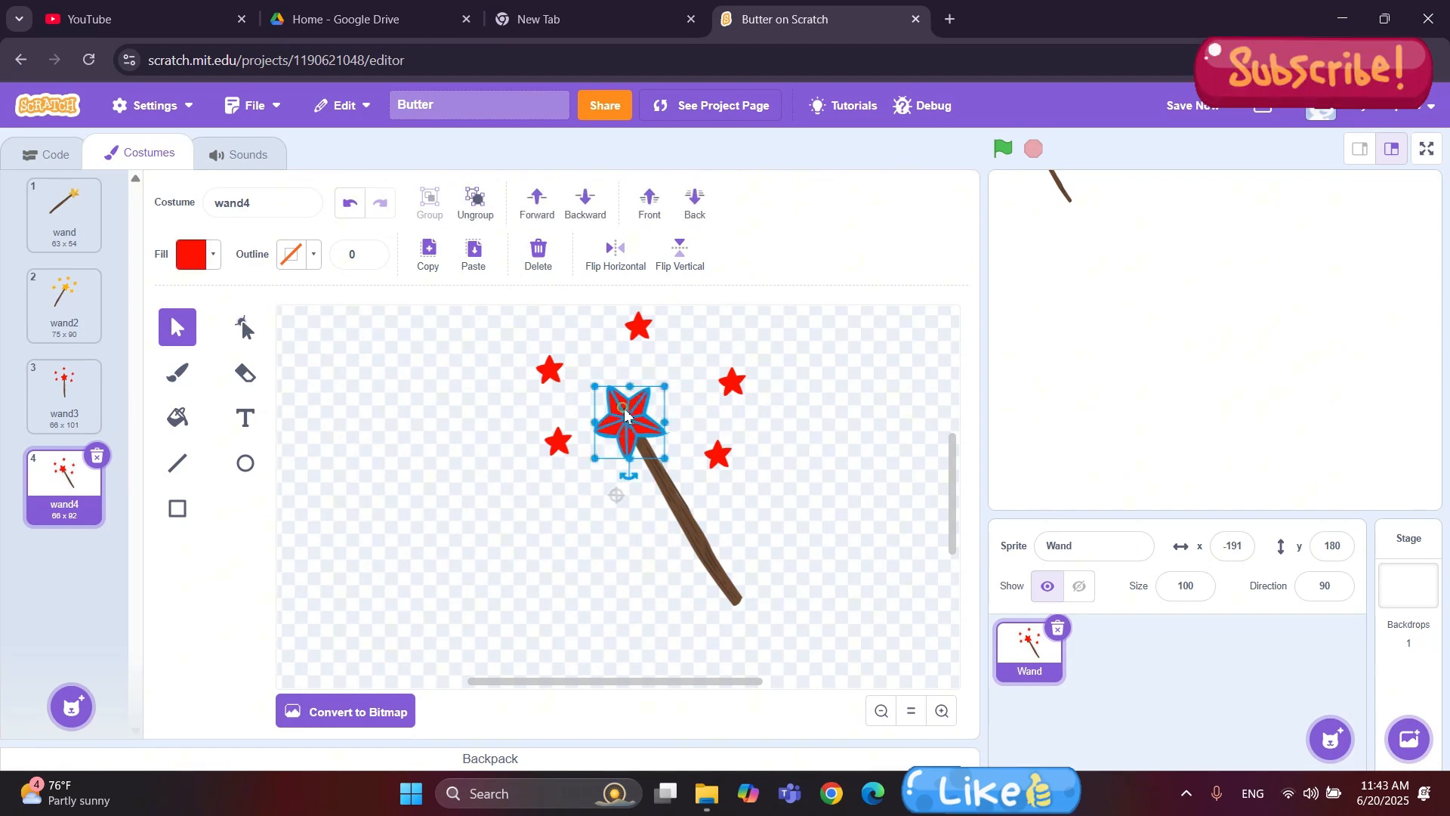
left_click(189, 260)
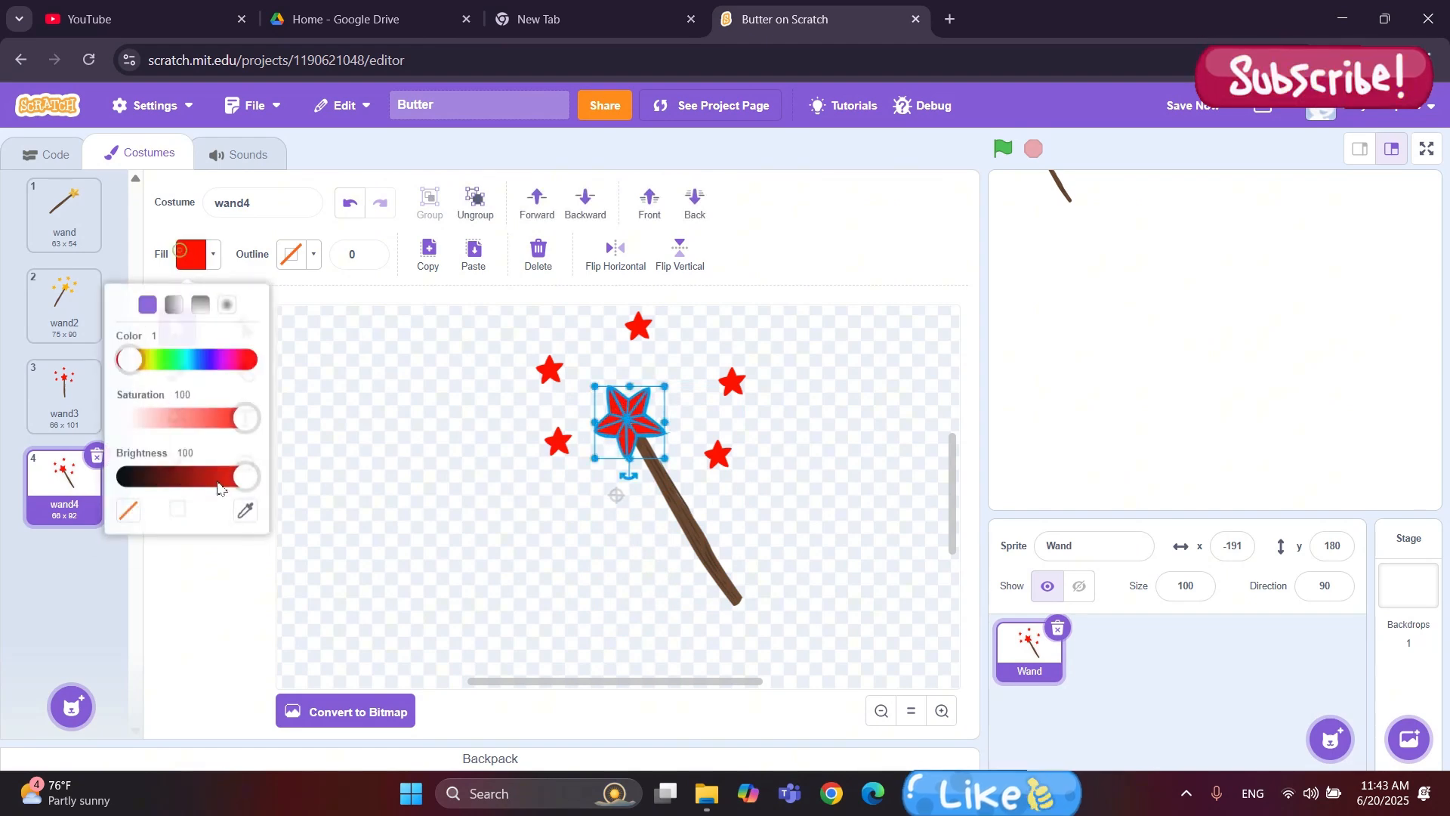
left_click(230, 356)
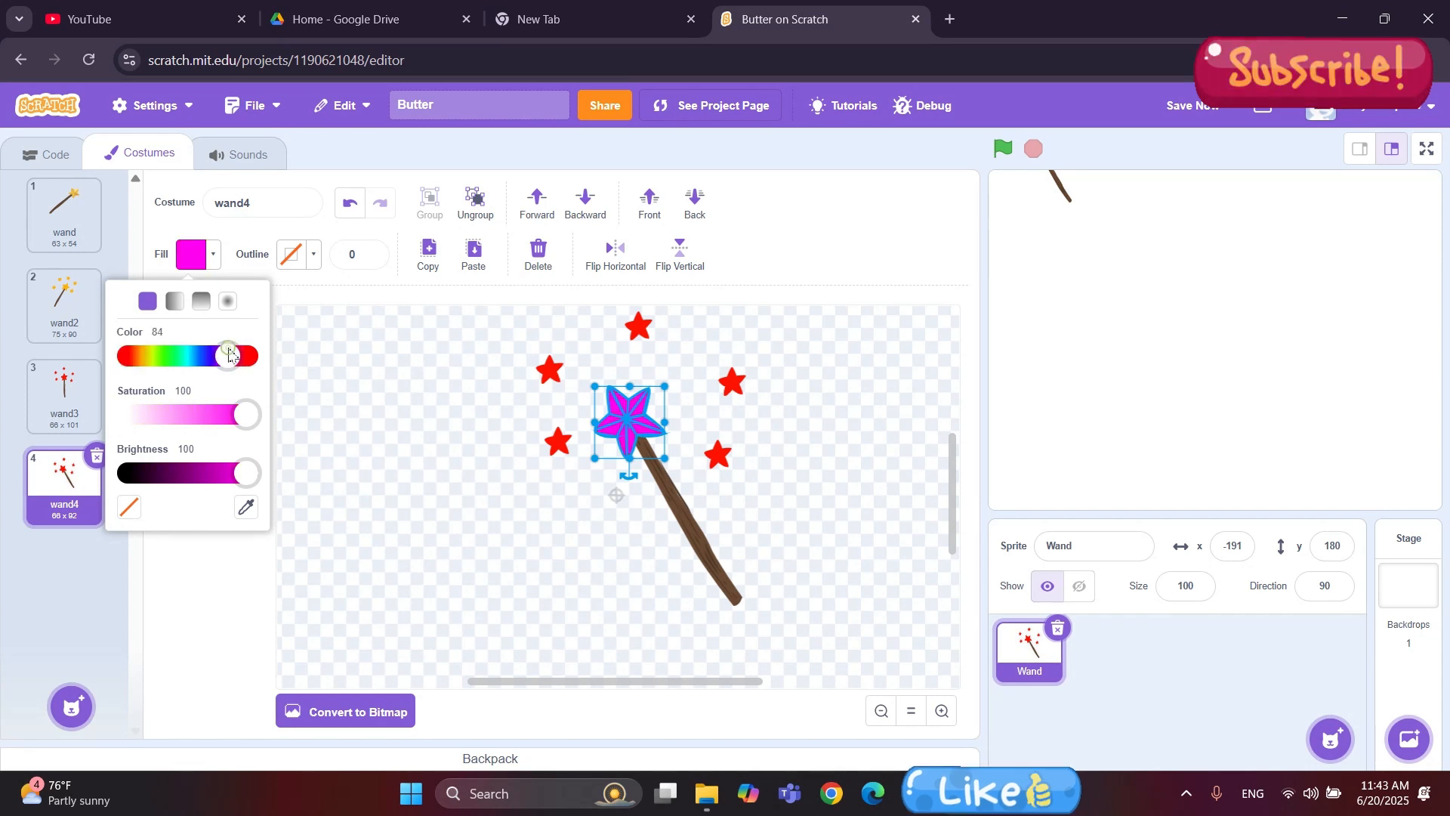
left_click(430, 526)
Recolor the lower-left small star in the wand4 costume with the magenta sampled from the large star.
left_click(561, 444)
left_click(565, 449)
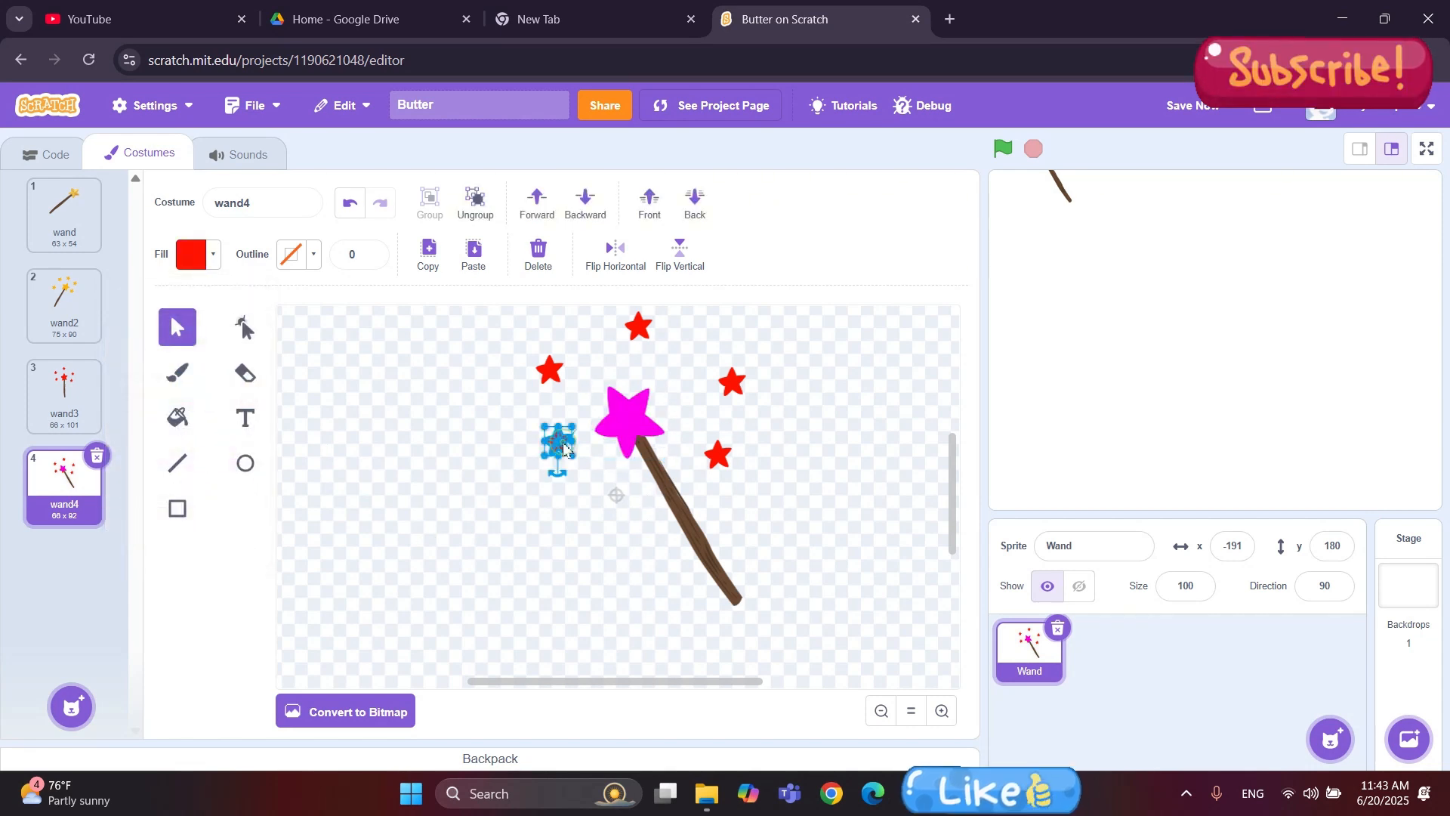
left_click(194, 263)
left_click(248, 508)
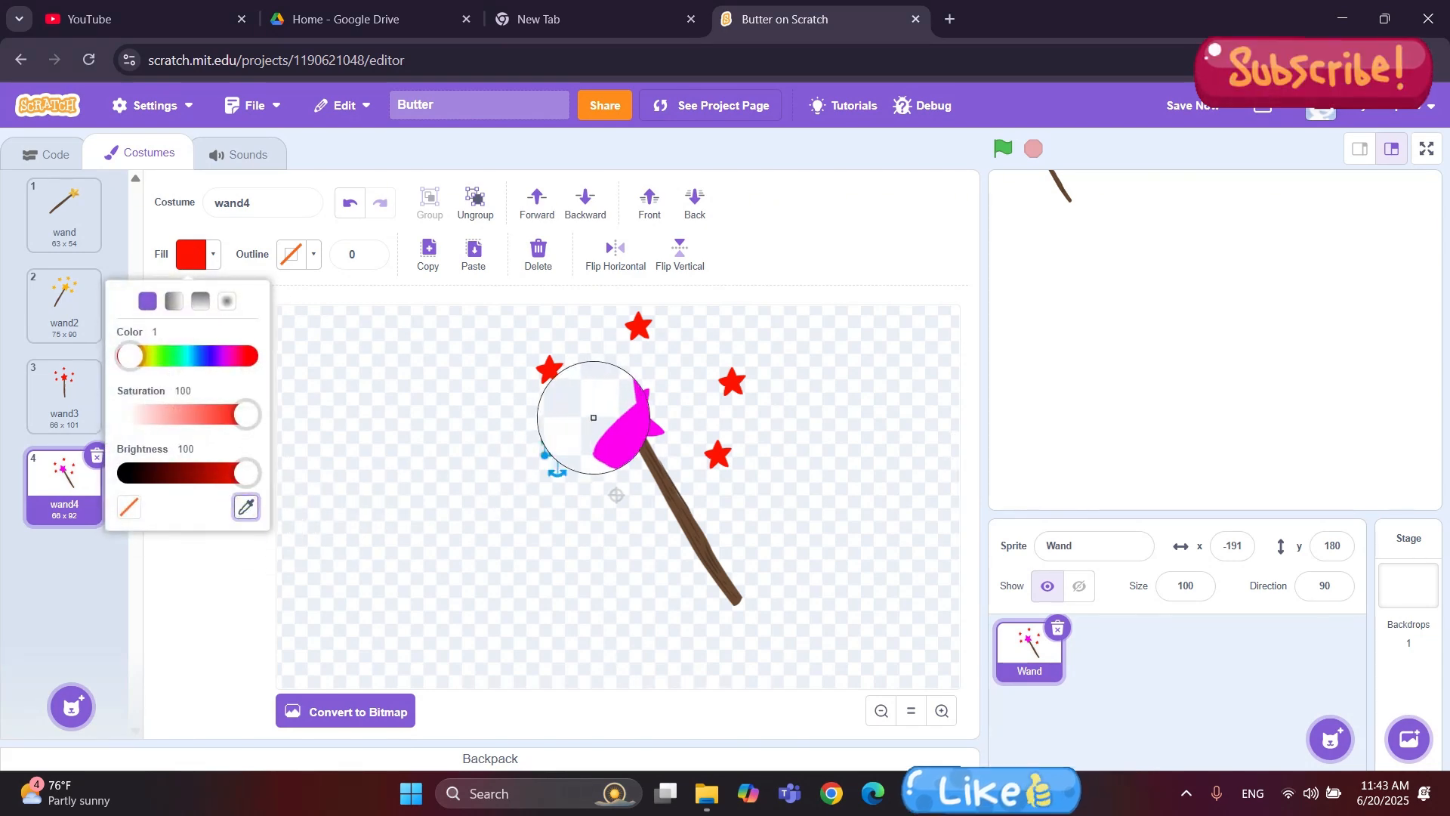
left_click(625, 417)
left_click(578, 453)
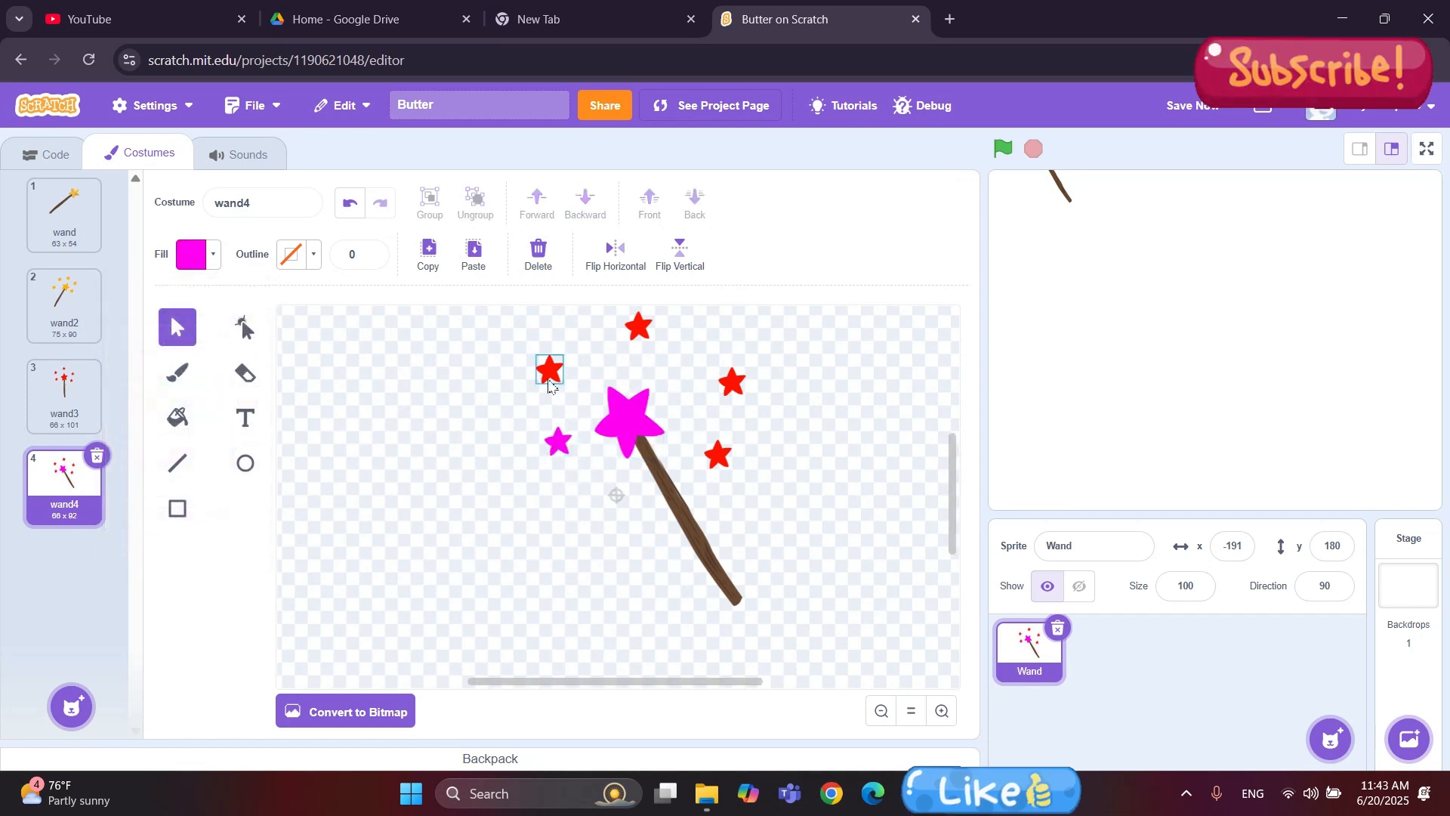
Delete the four remaining small red stars from the wand4 costume.
left_click(550, 370)
key("Delete")
left_click(637, 327)
key("Delete")
left_click(731, 399)
key("Delete")
left_click(717, 453)
key("Delete")
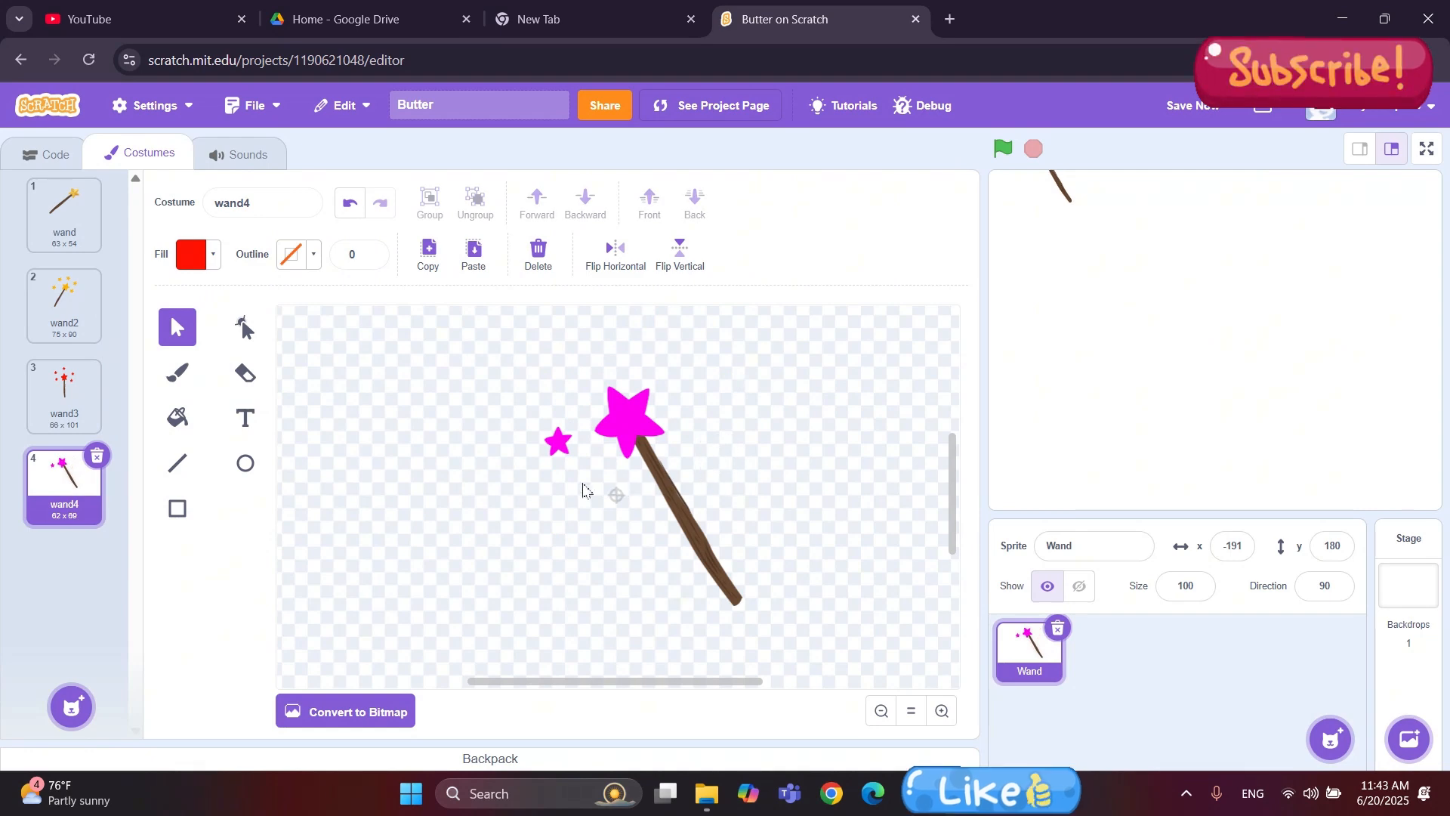
Place four copies of the small magenta star around the tip of the wand in the wand4 costume.
left_click(559, 444)
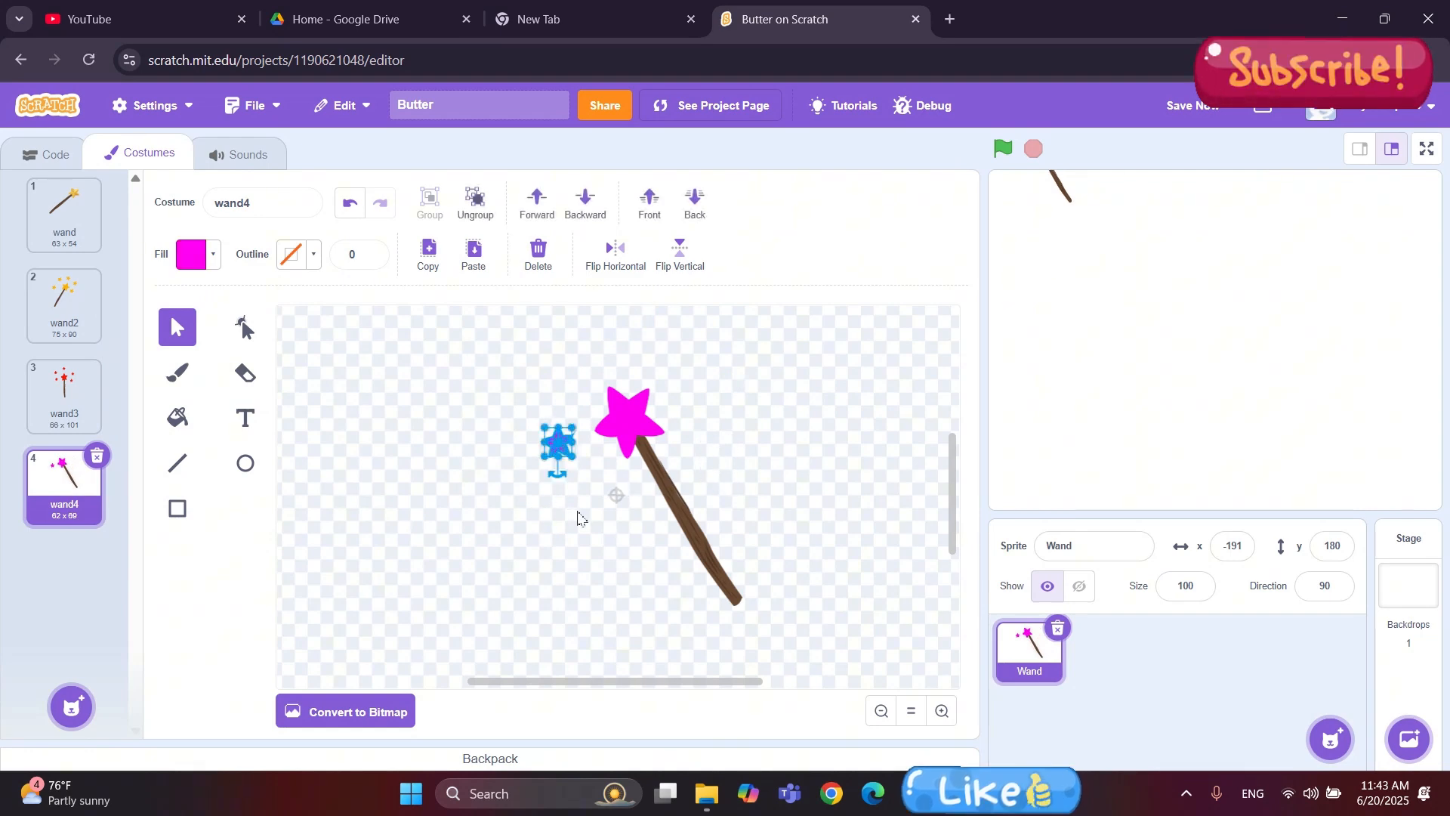
key("ctrl+v")
left_click_drag(574, 475, 570, 415)
key("ctrl+z")
left_click_drag(574, 483, 560, 389)
key("ctrl+v")
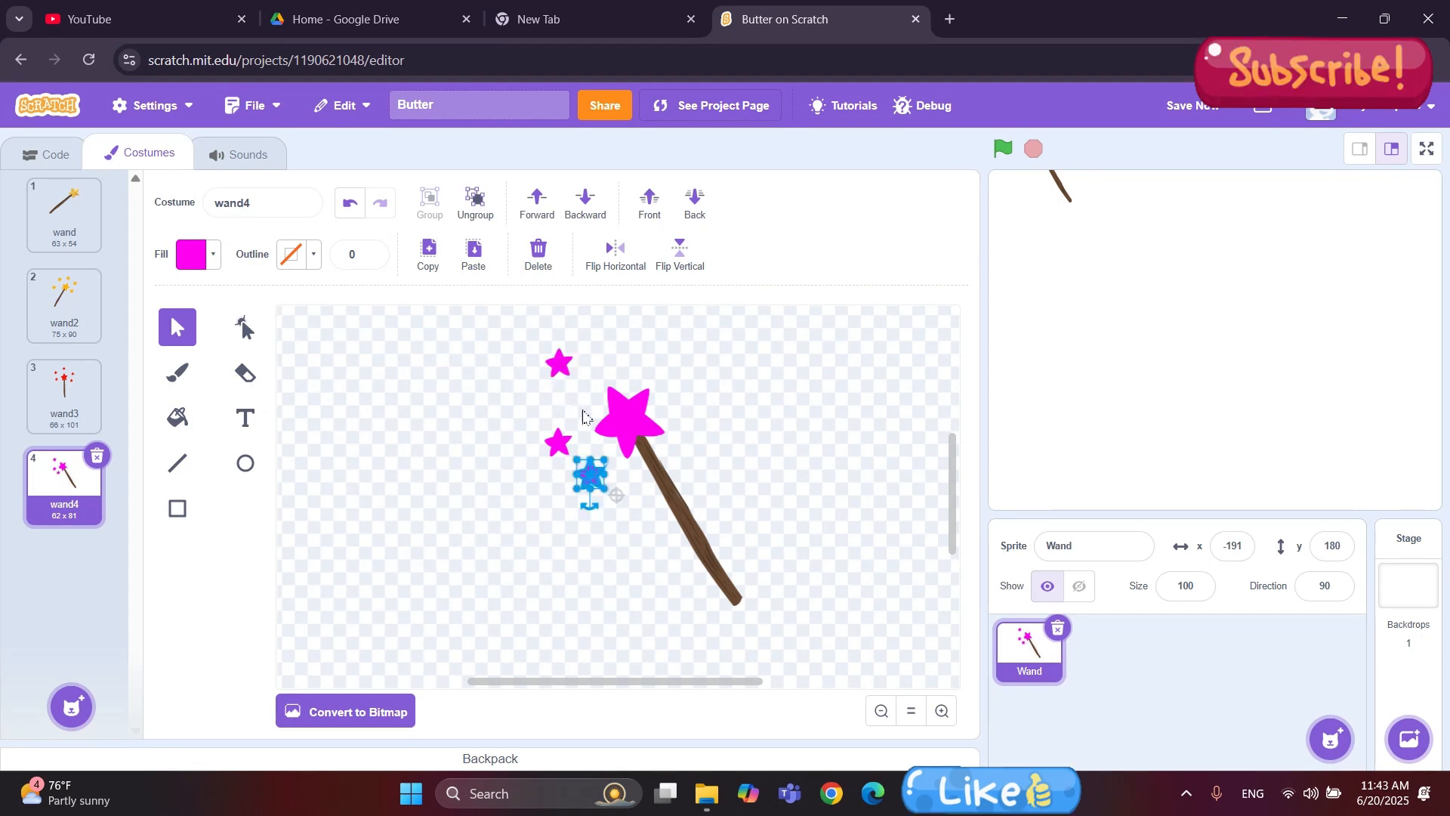
left_click_drag(589, 485, 678, 372)
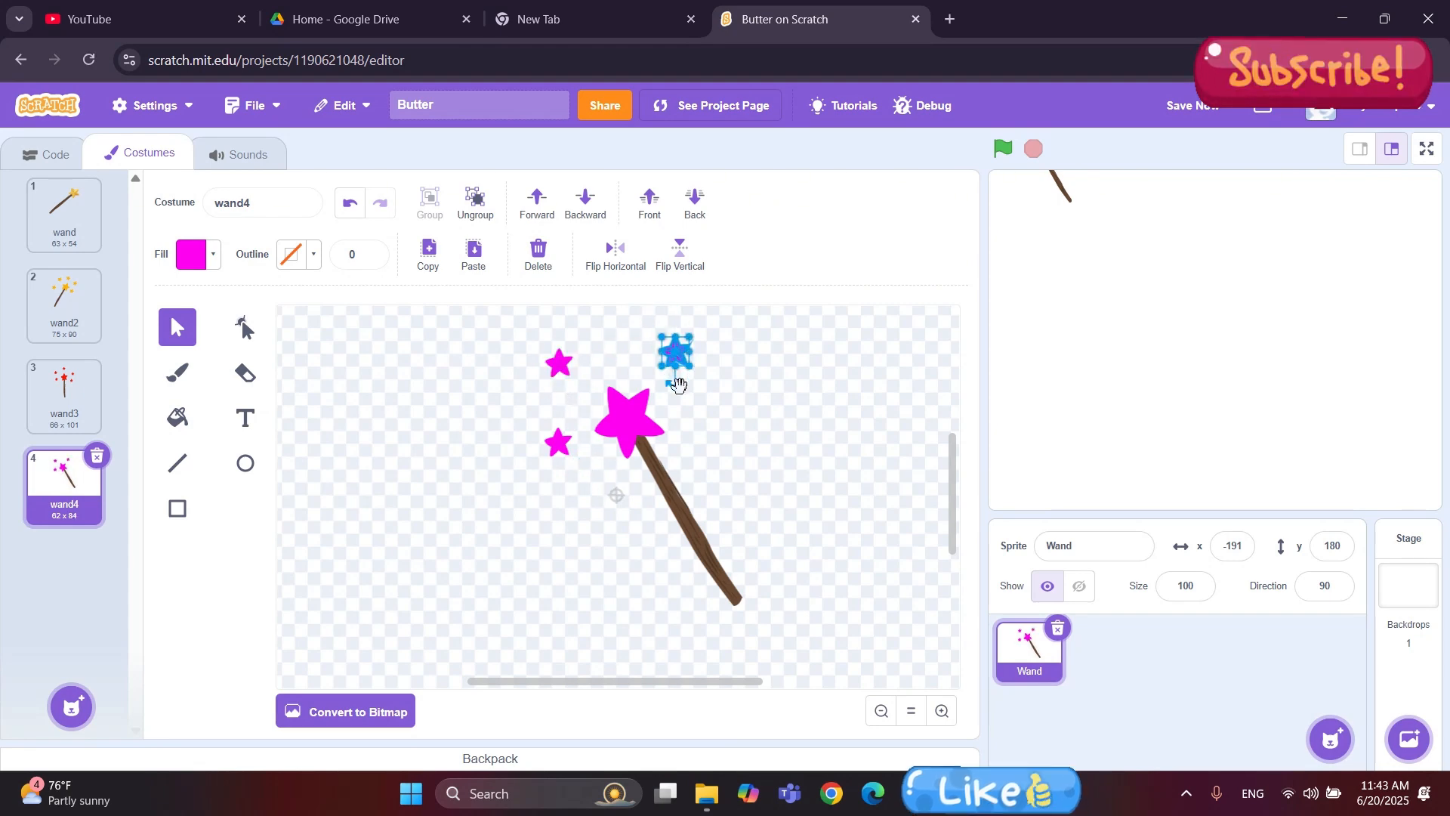
key("ctrl+v")
left_click_drag(608, 502, 750, 484)
key("ctrl+v")
left_click_drag(623, 513, 725, 406)
left_click(804, 406)
left_click(543, 511)
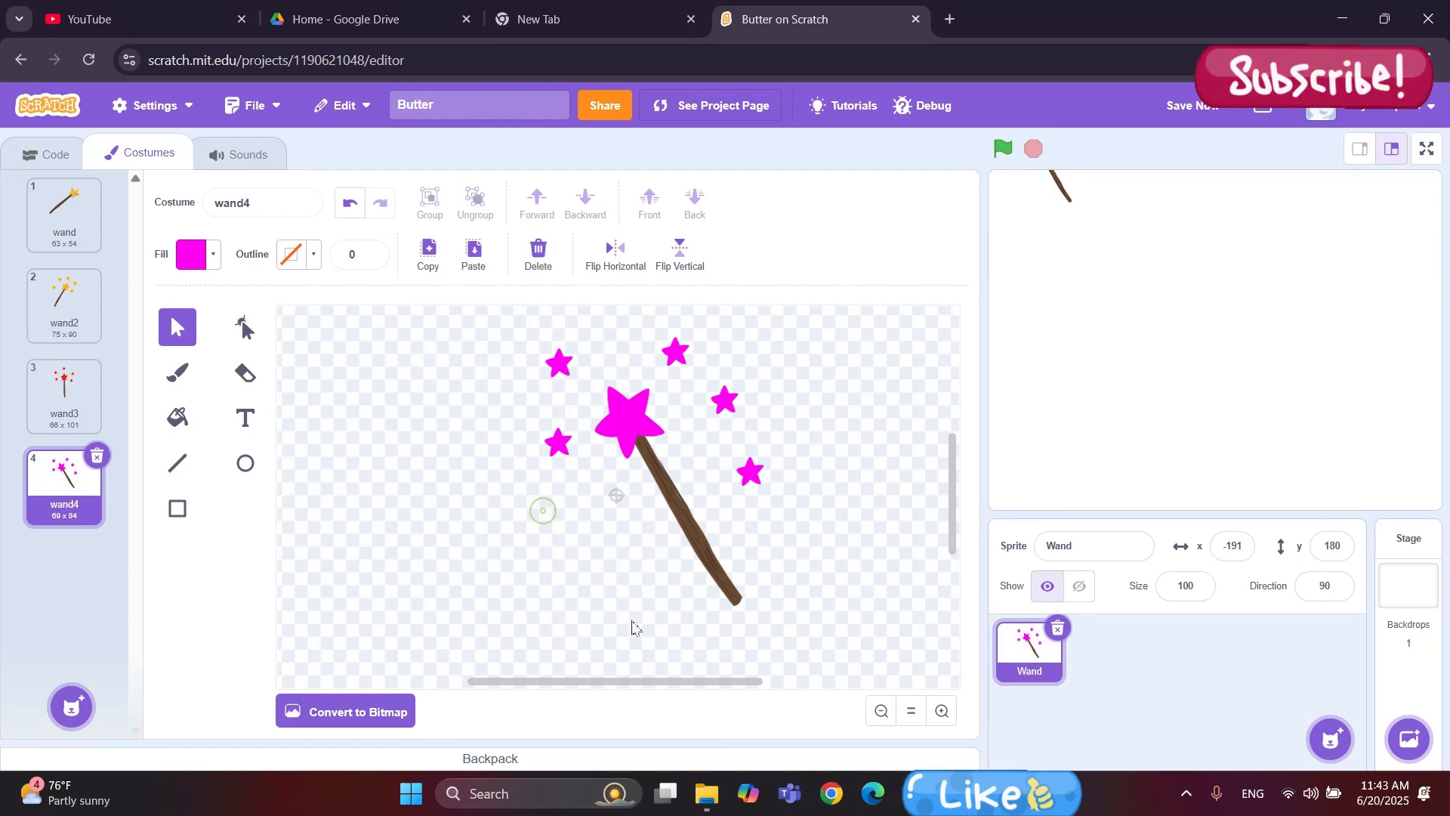
Duplicate the wand4 costume and rotate the wand in the copy about 30 degrees further counterclockwise.
right_click(64, 494)
left_click(75, 507)
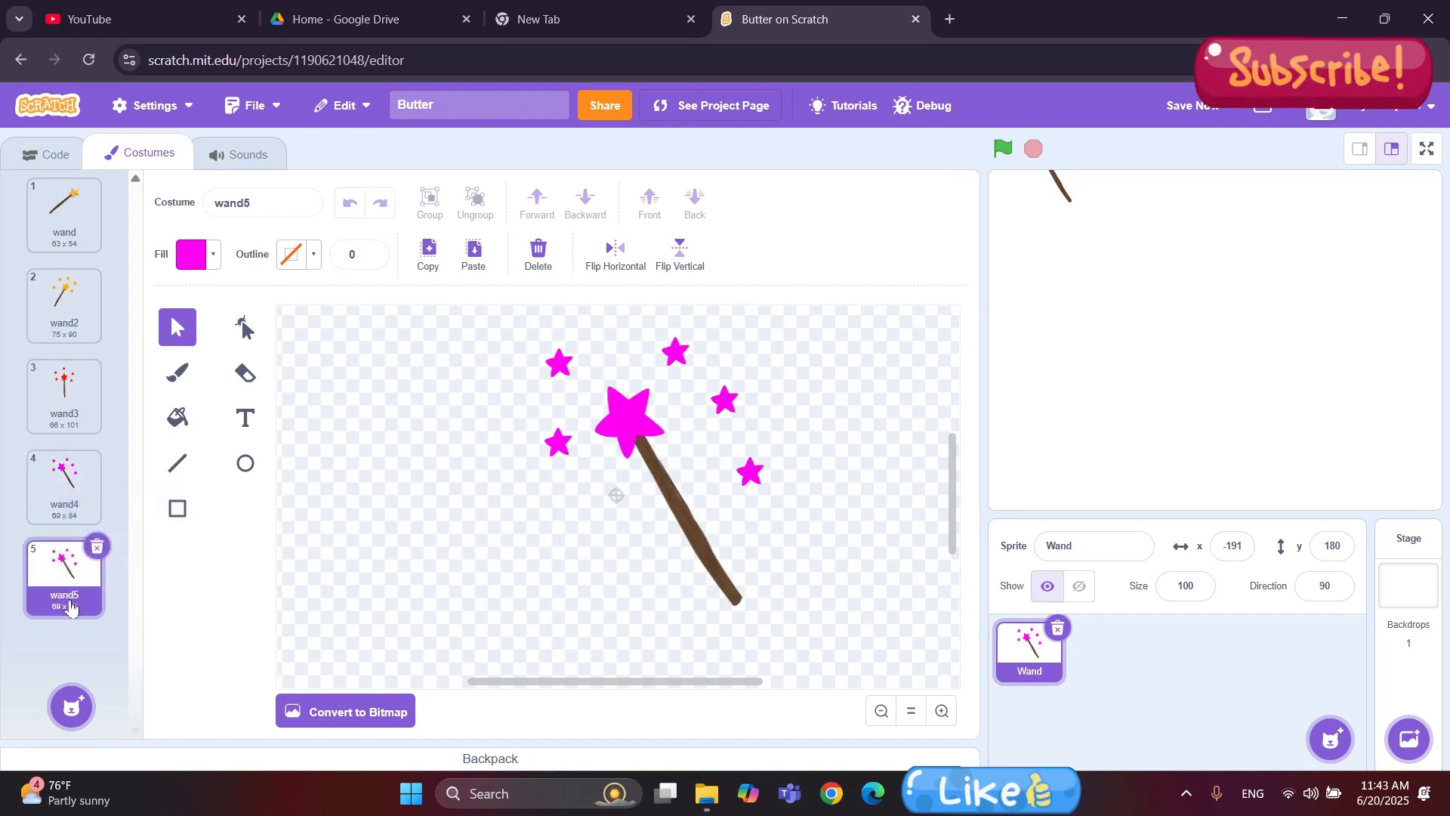
left_click_drag(672, 404, 744, 597)
left_click_drag(703, 514, 724, 491)
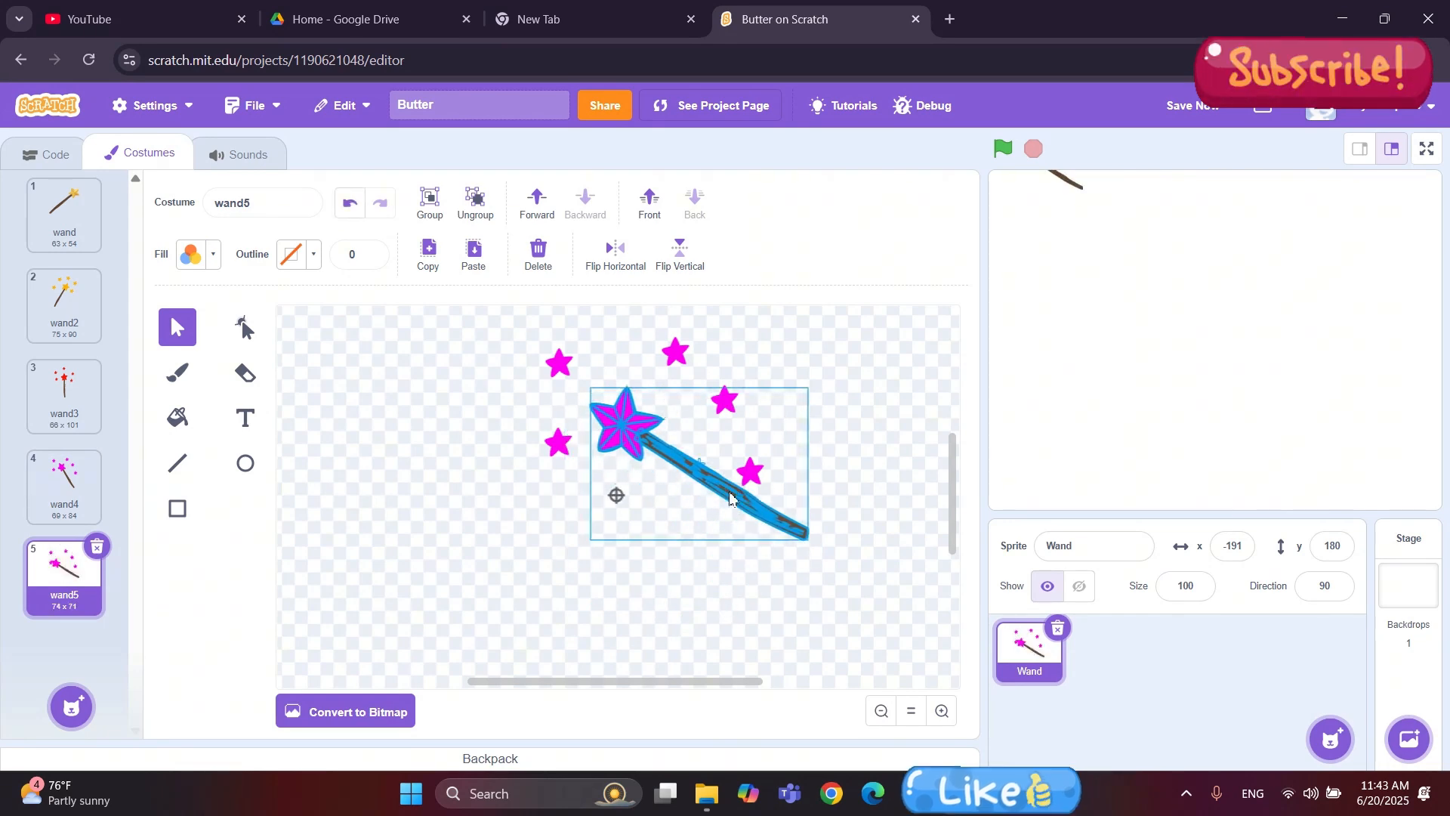
left_click(842, 387)
Change the fill of the large star in the wand5 costume to blue with color 61 and saturation 70.
left_click(623, 430)
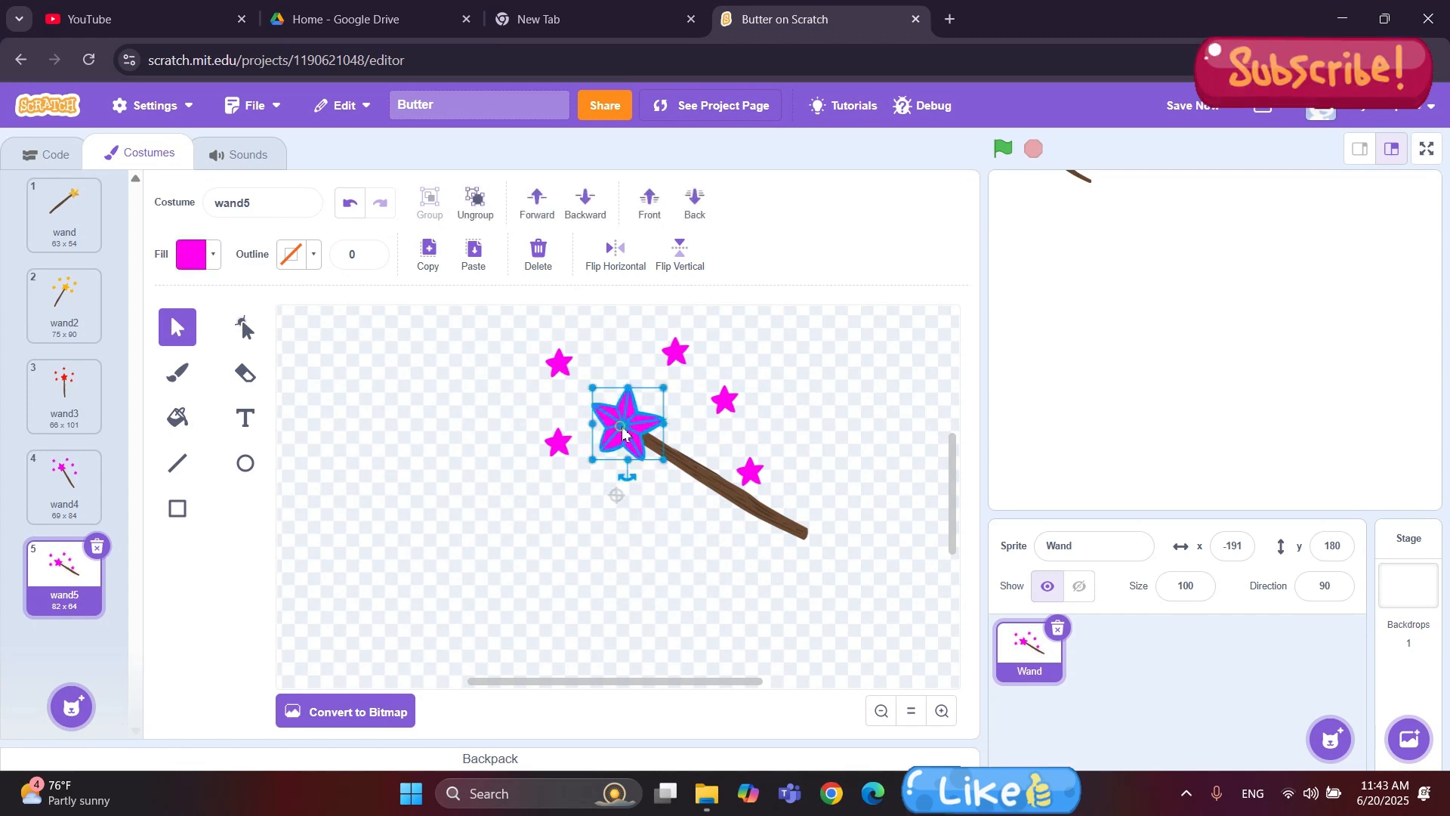
left_click(195, 255)
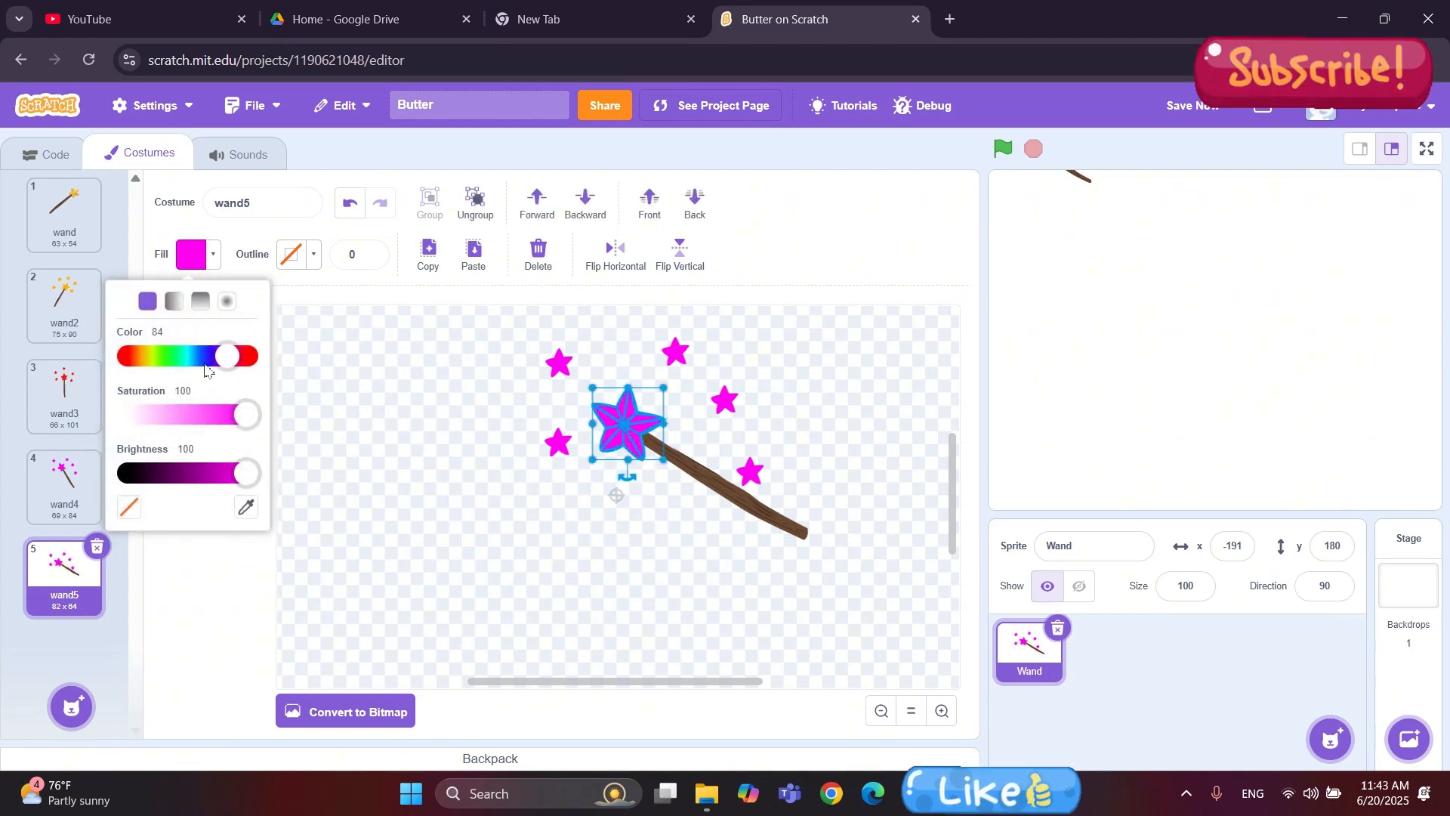
left_click(175, 358)
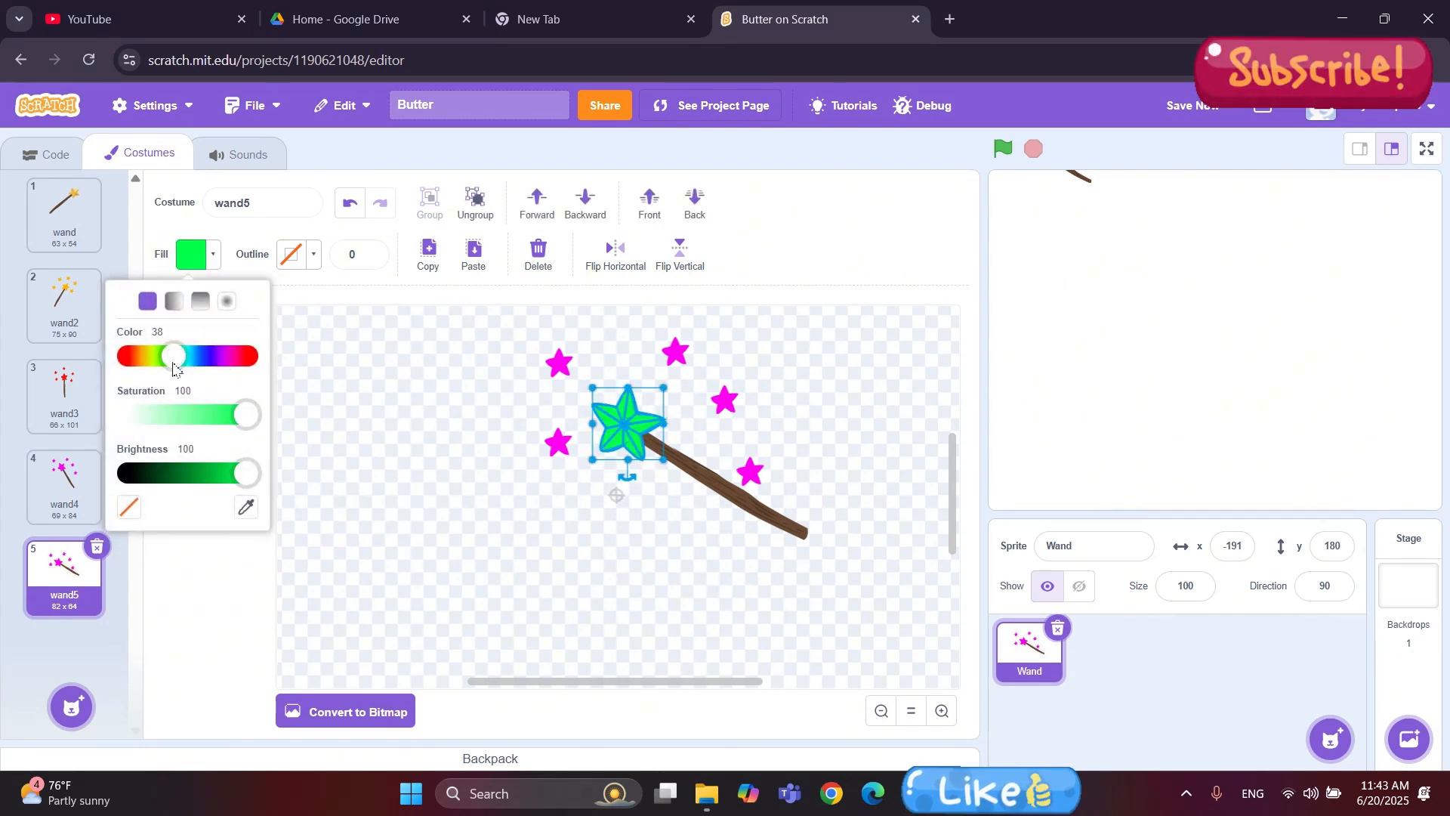
left_click(189, 359)
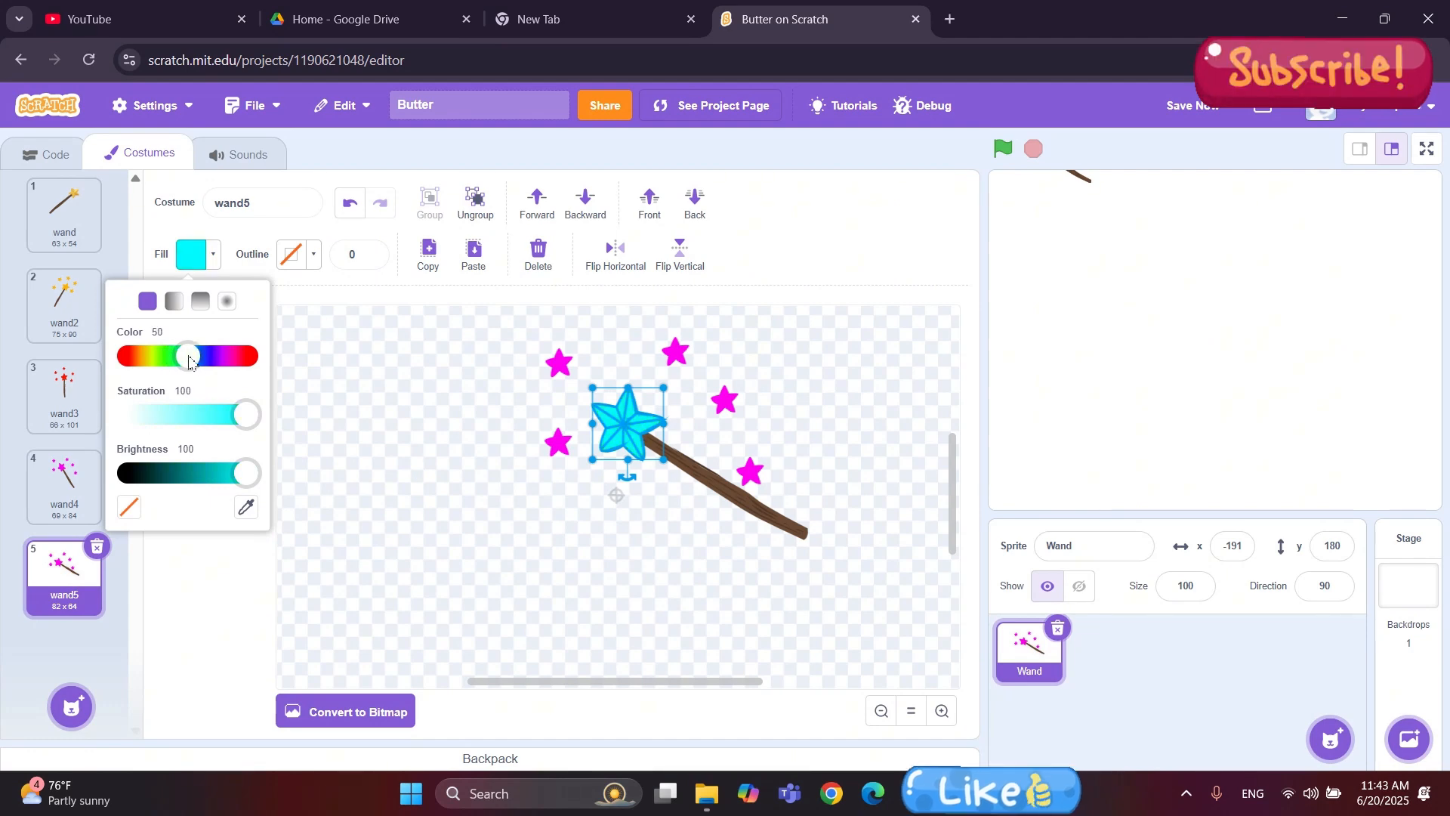
left_click_drag(185, 359, 198, 363)
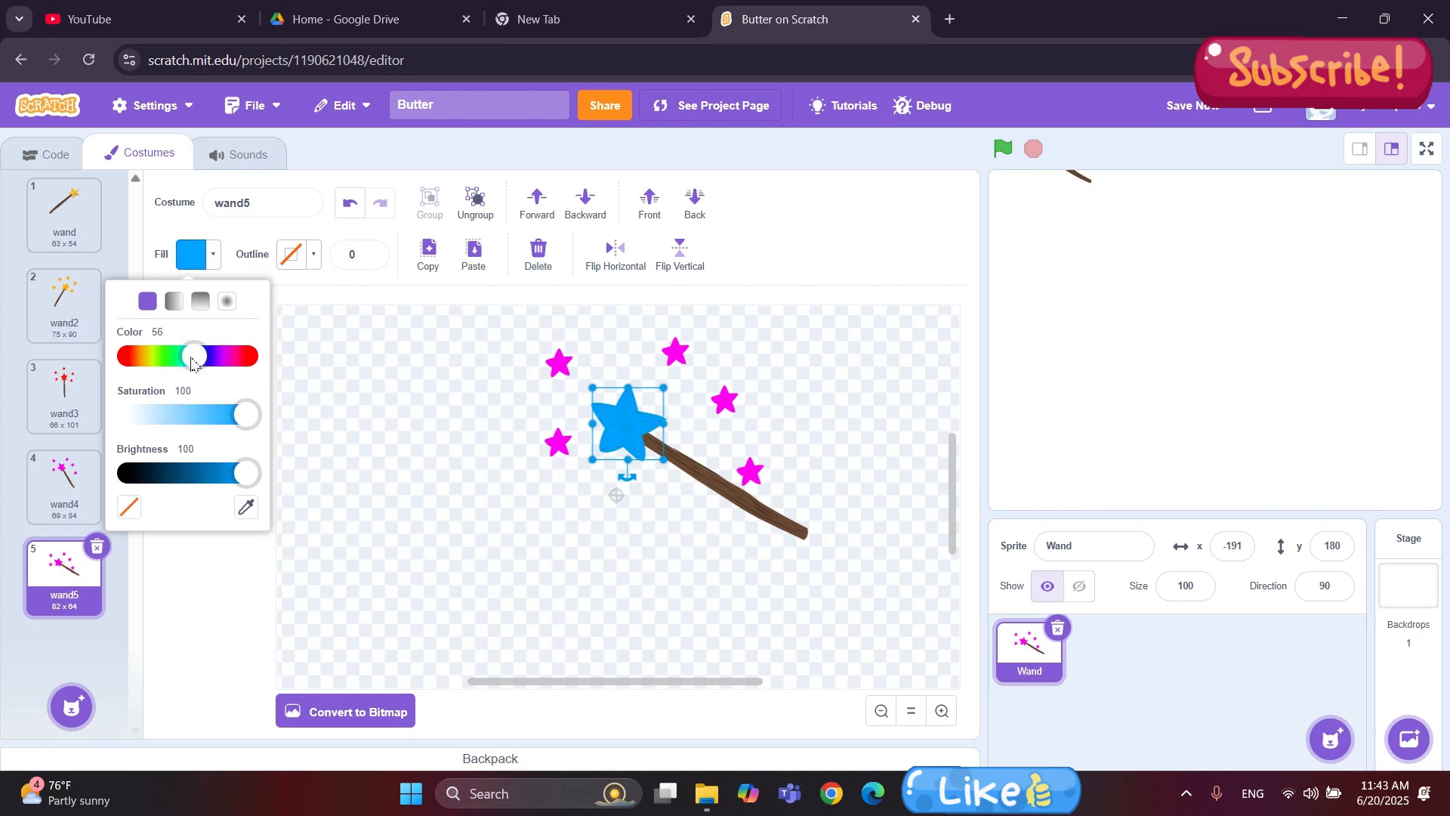
left_click(214, 416)
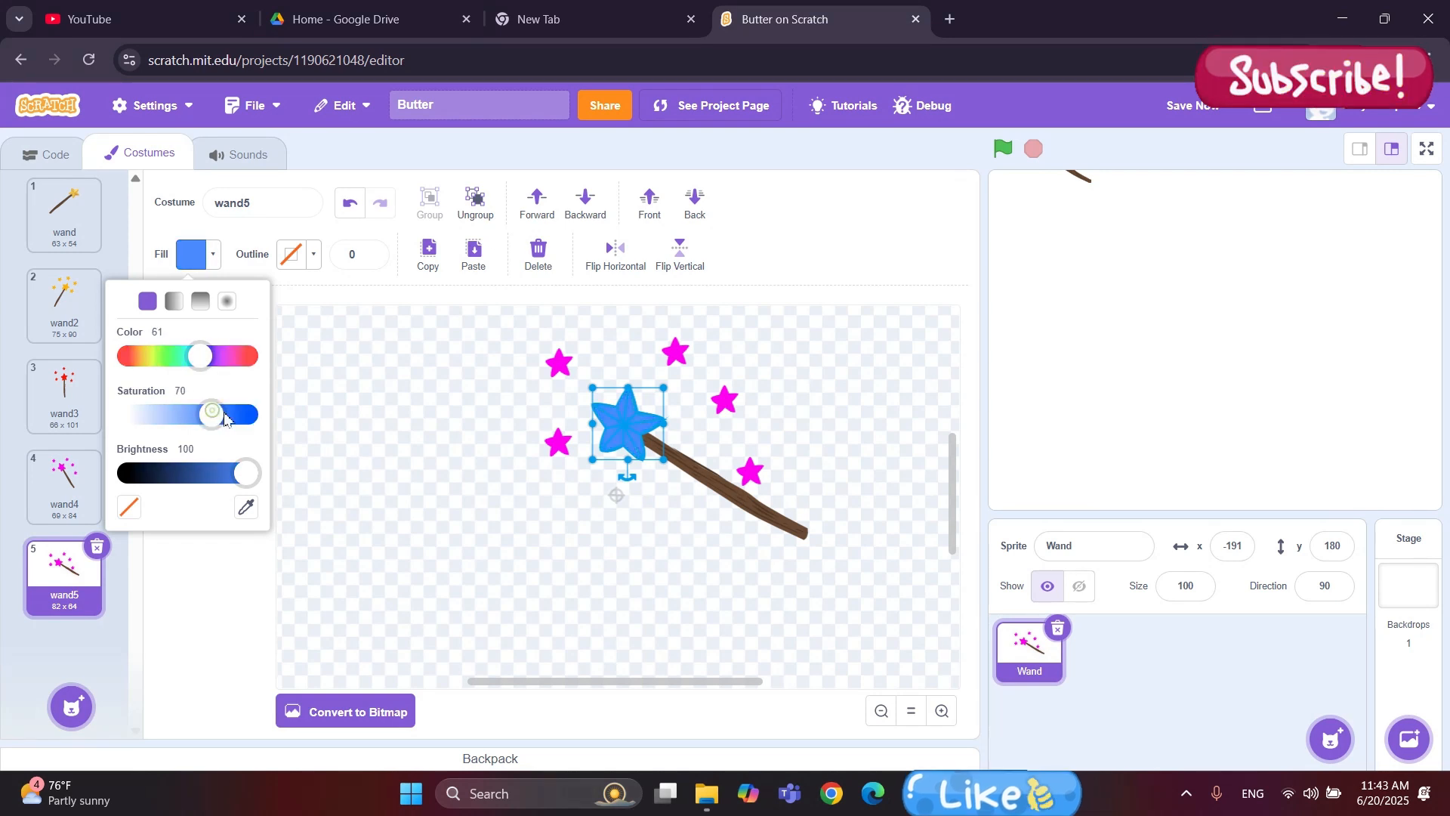
left_click(527, 529)
Recolor the two small stars left of the wand tip in wand5 with the blue sampled from the large star.
left_click(557, 451)
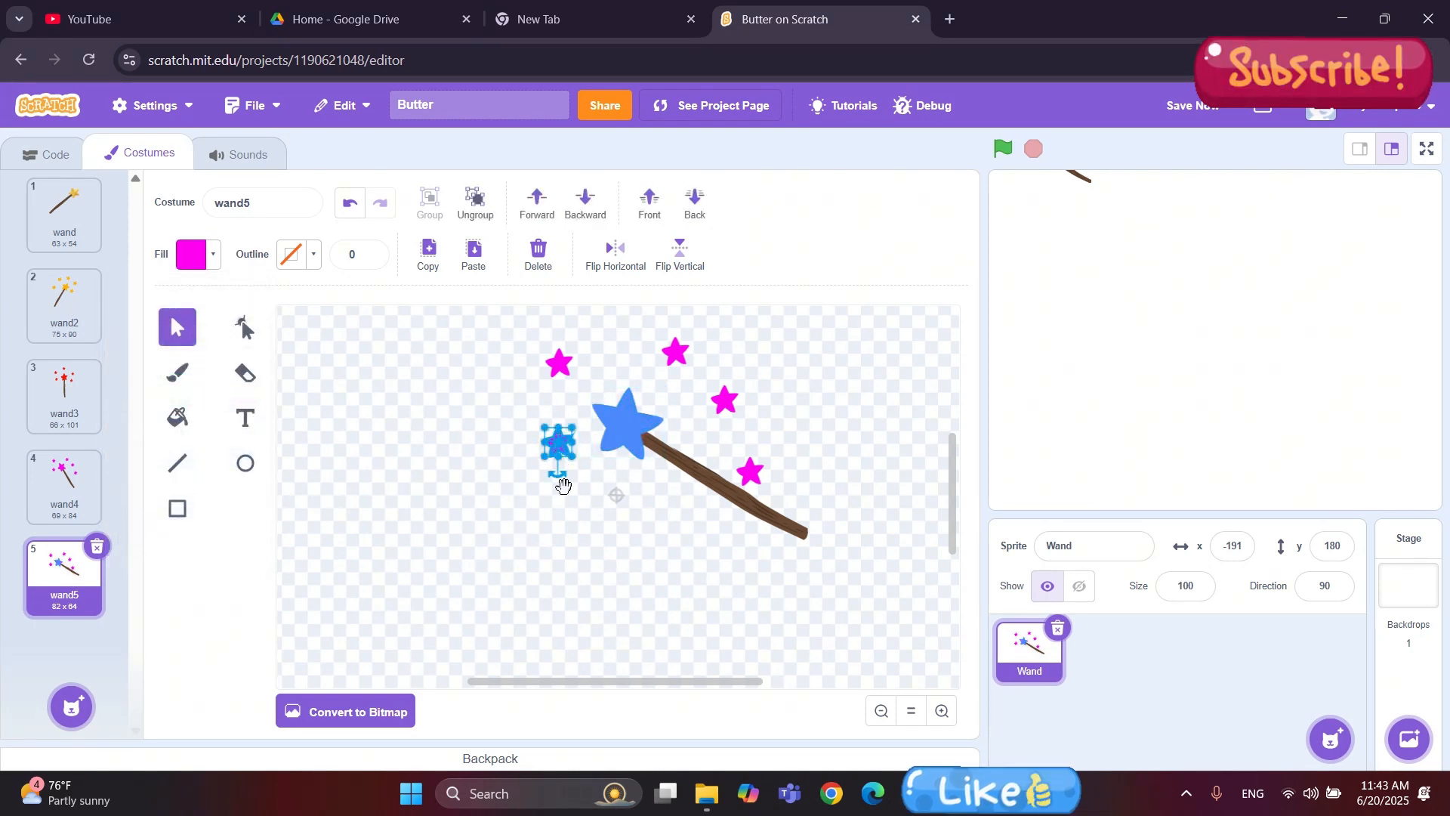
left_click(188, 257)
left_click(247, 507)
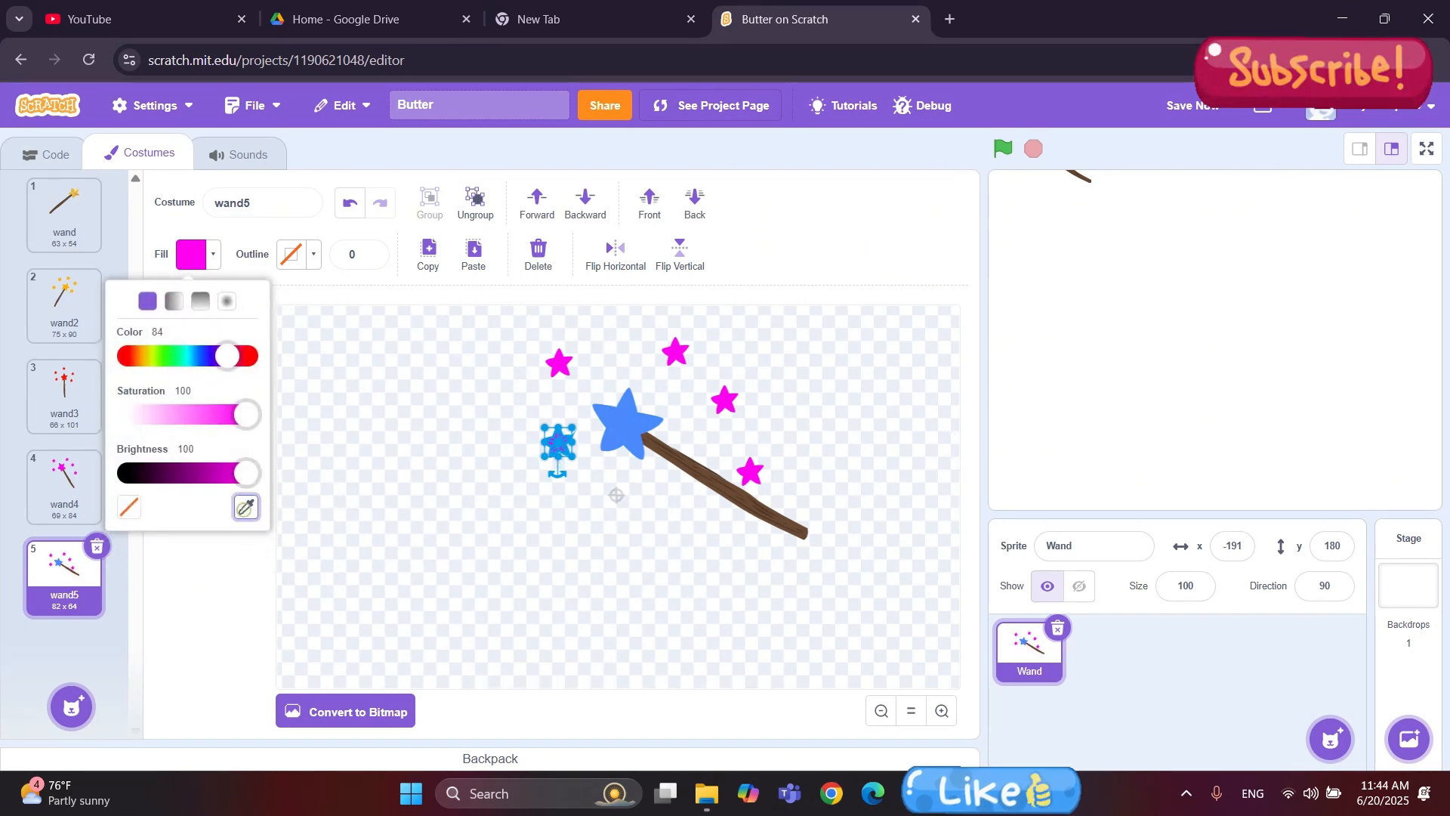
left_click(610, 429)
left_click(541, 387)
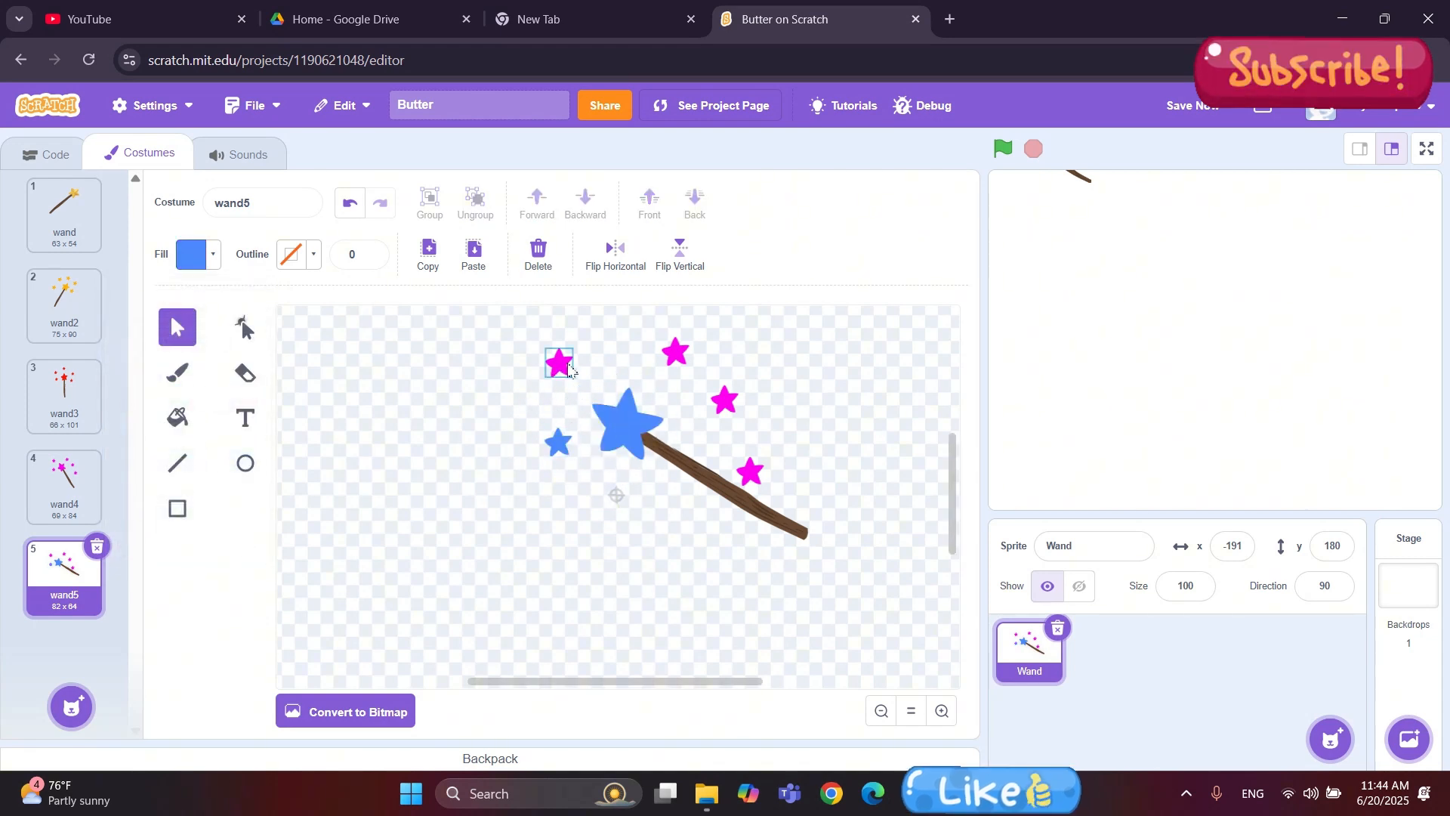
left_click(559, 362)
left_click(193, 258)
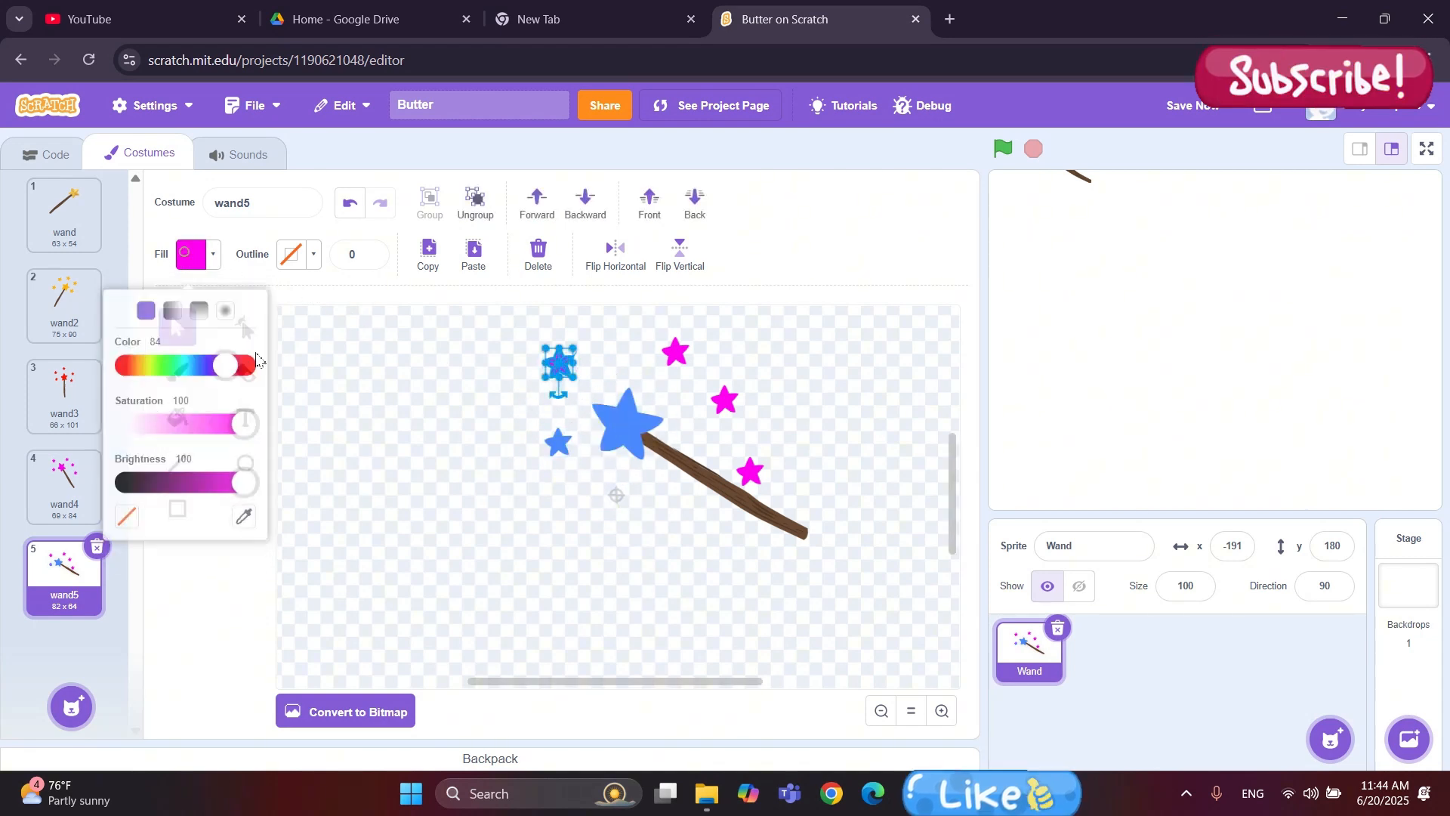
left_click(250, 508)
left_click(610, 431)
left_click(649, 374)
Delete the three remaining small magenta stars from the wand5 costume.
left_click(675, 355)
left_click(676, 363)
key("Delete")
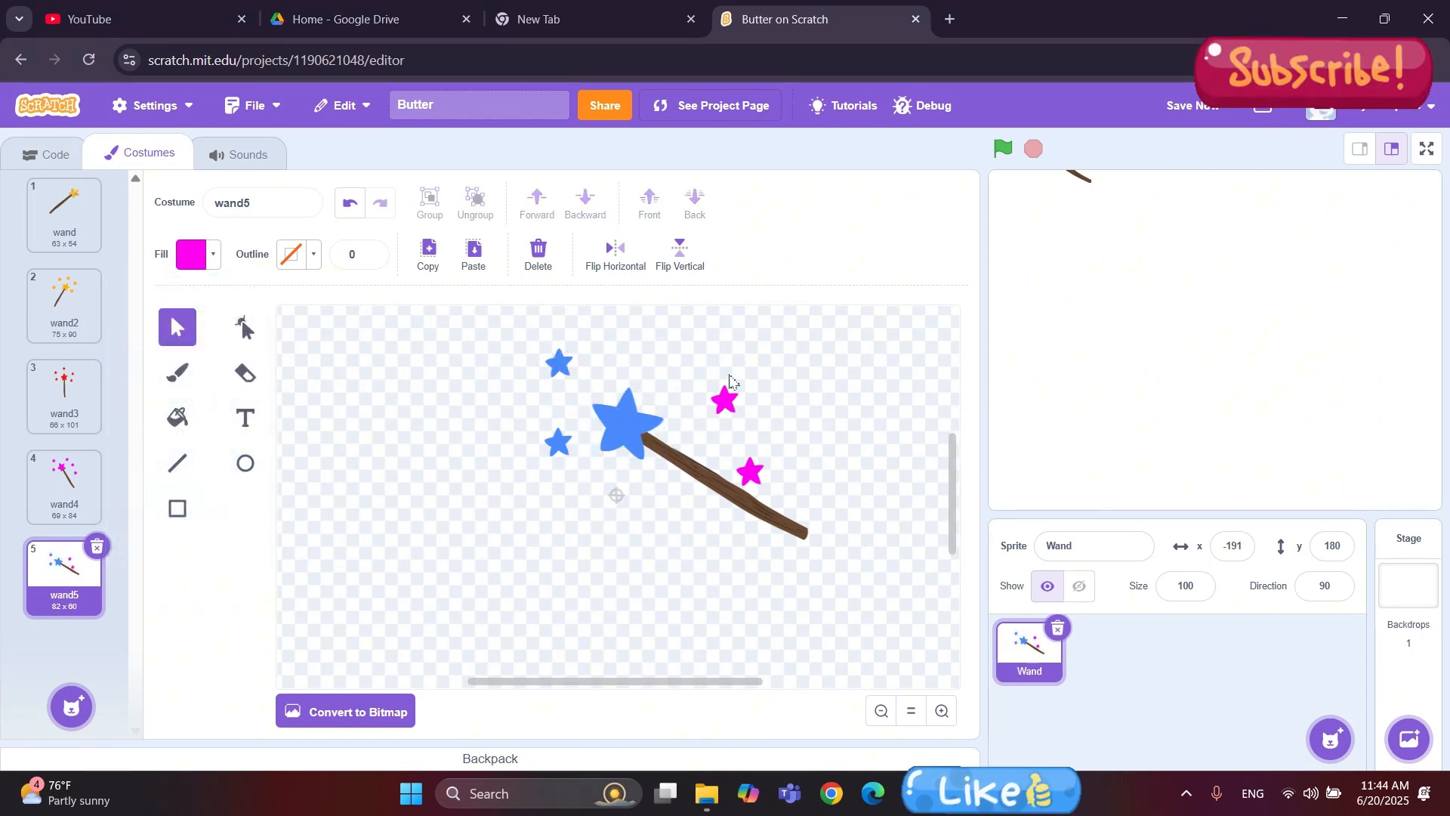
left_click(725, 400)
key("Delete")
left_click(755, 472)
key("Delete")
Place three copies of the small blue star above and to the right of the wand tip in wand5.
left_click(557, 364)
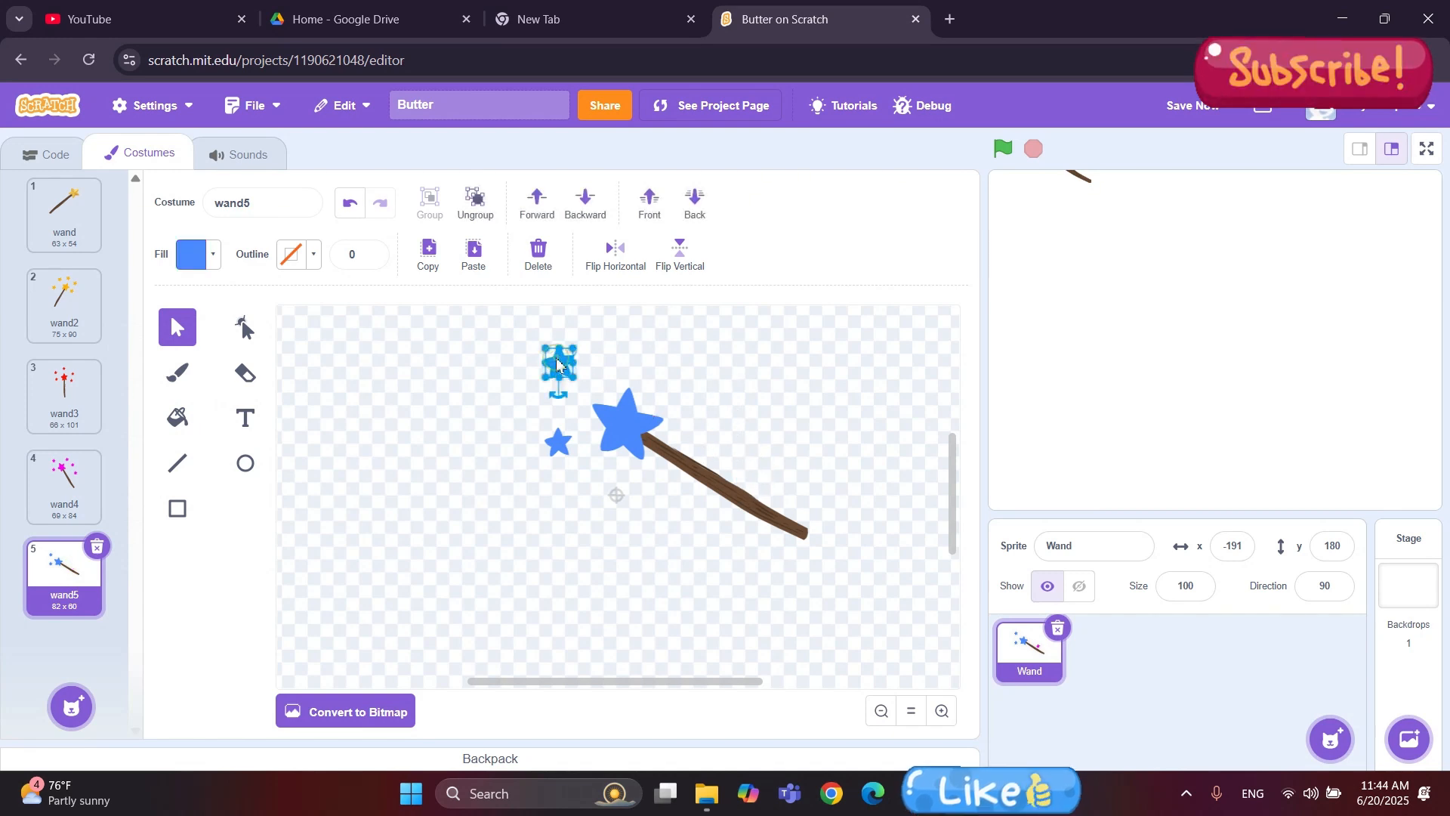
key("ctrl+c")
key("ctrl+v")
left_click_drag(577, 384, 673, 338)
key("ctrl+v")
left_click_drag(597, 401, 706, 412)
key("ctrl+v")
left_click_drag(610, 420, 609, 348)
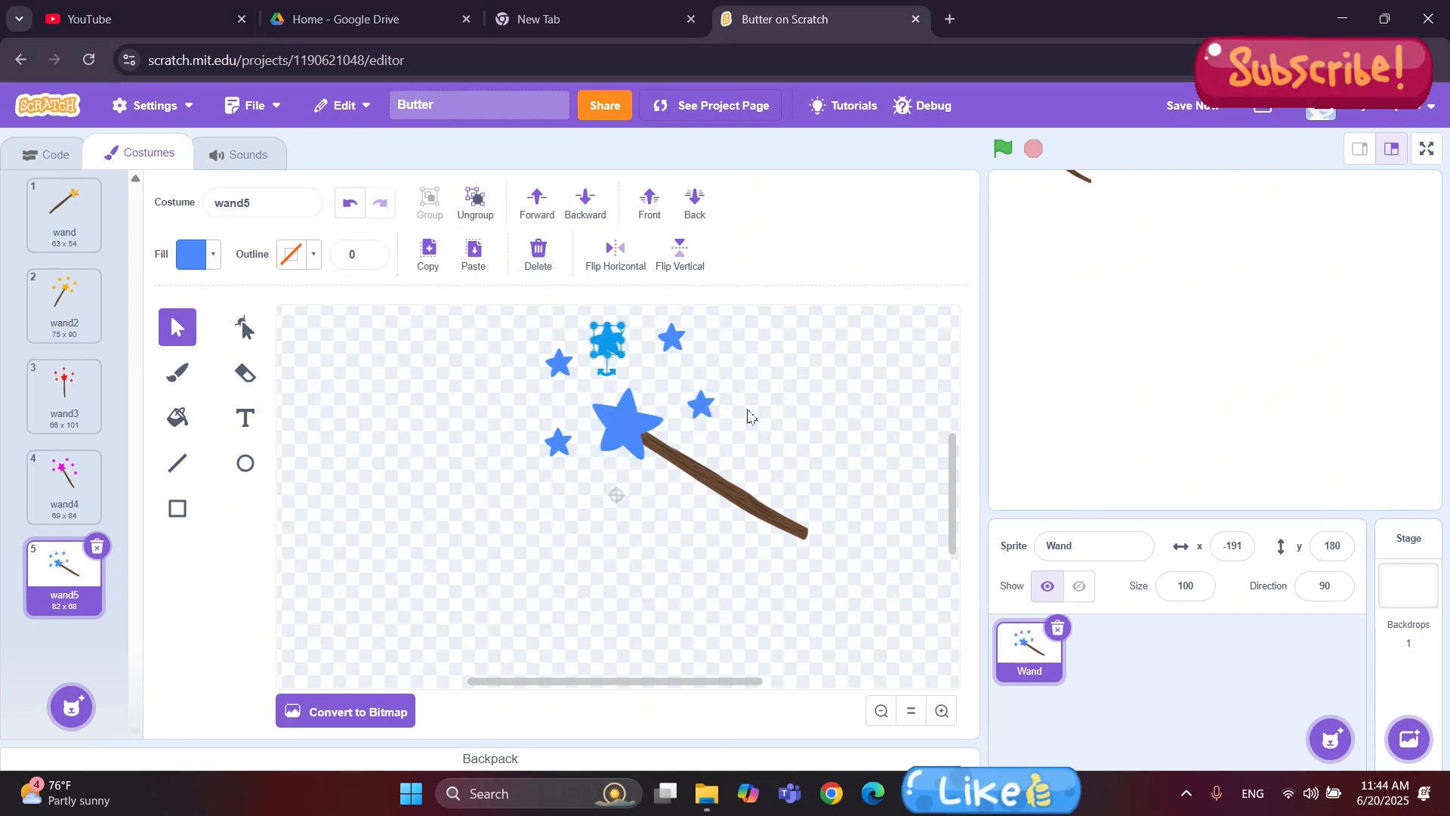
left_click(778, 387)
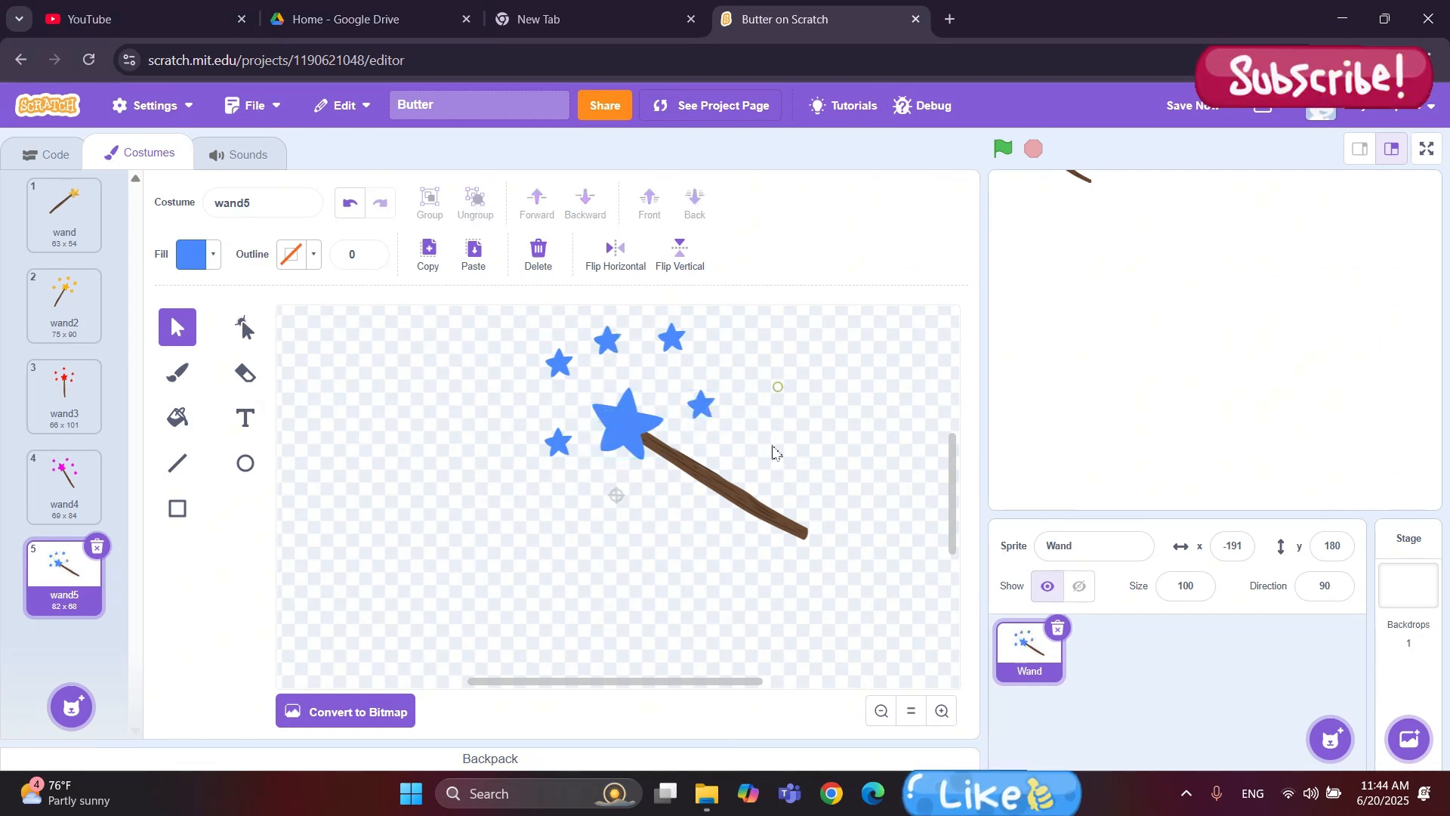
Review the wand costumes in order, starting from the first one.
left_click(69, 232)
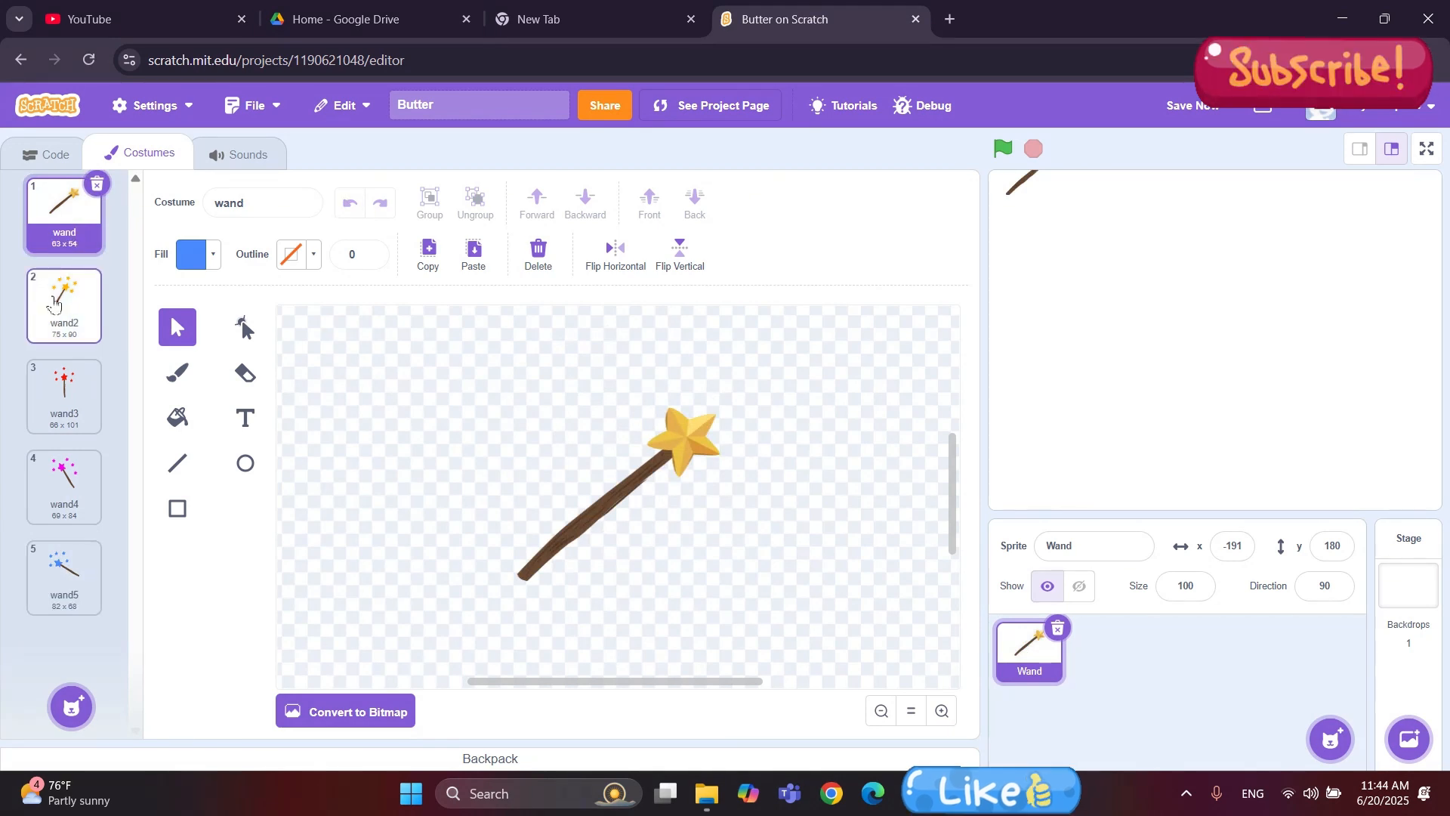
left_click(68, 321)
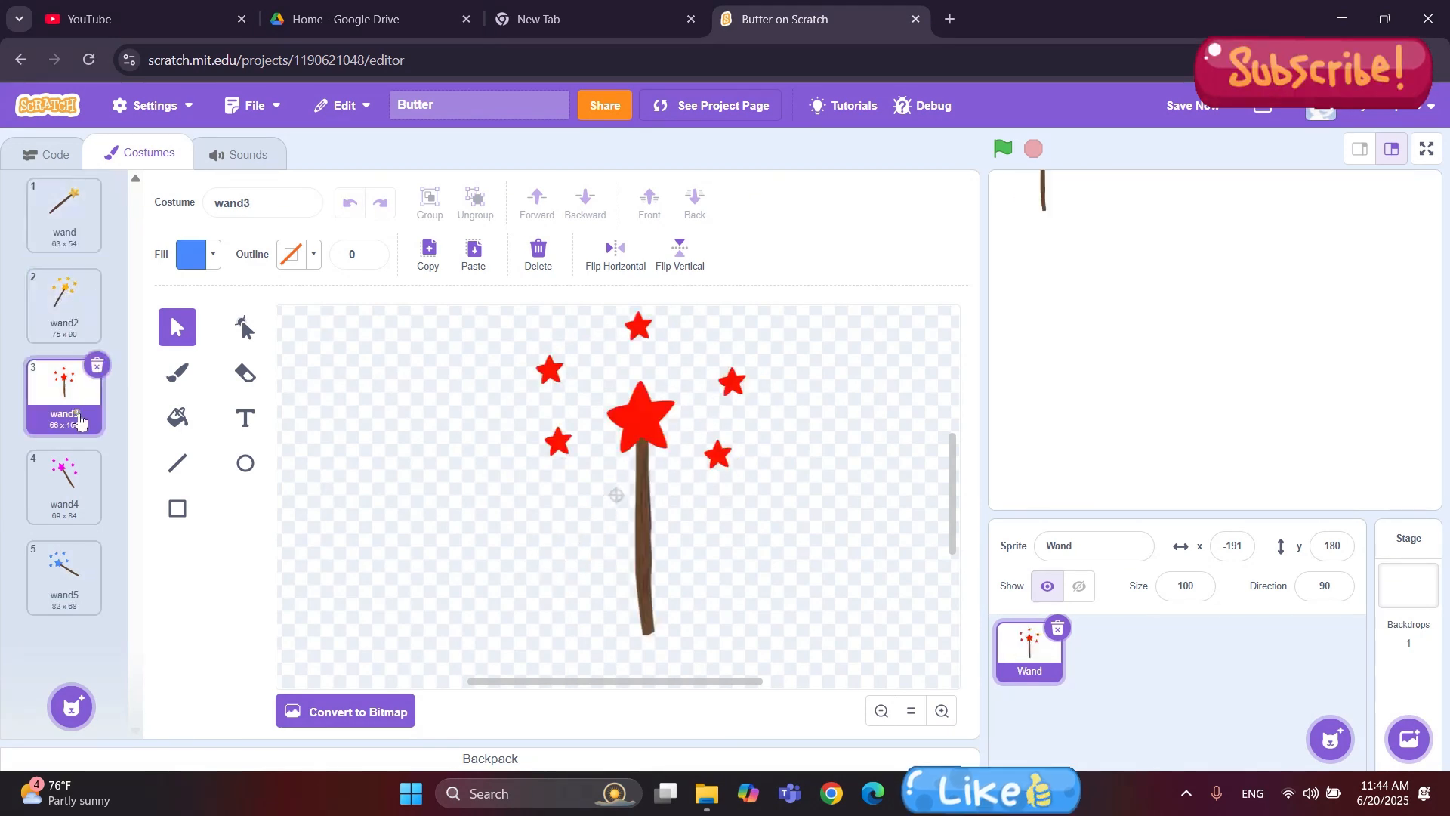